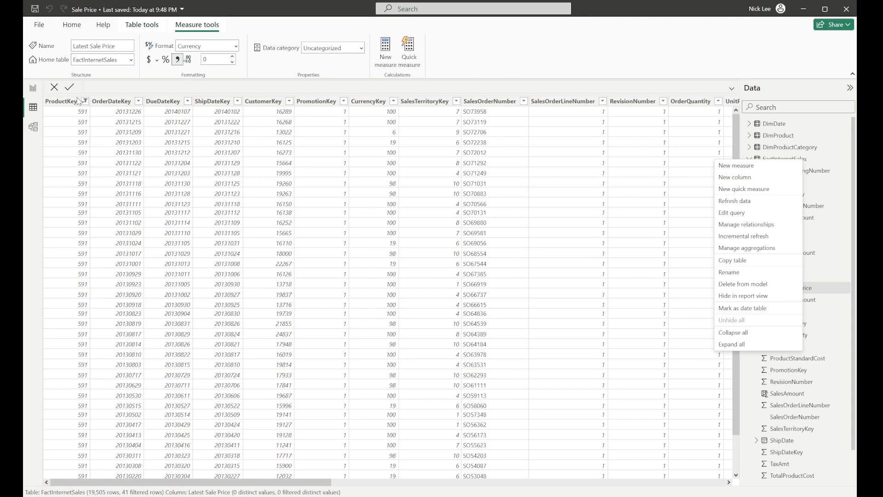
left_click(84, 102)
left_click(85, 101)
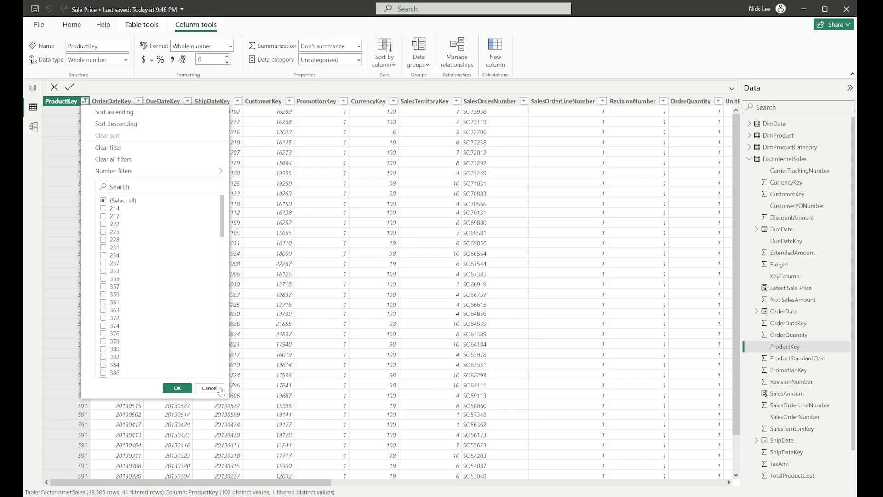
left_click(267, 361)
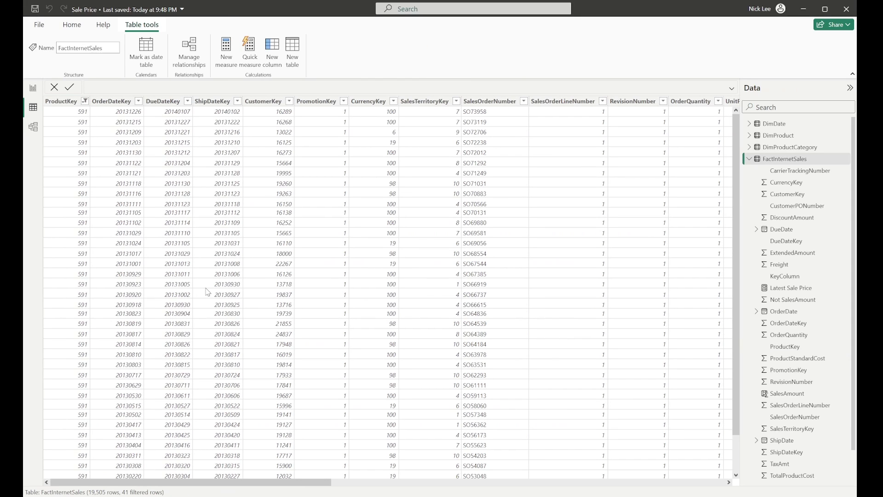
Step: Add a new calculated column named Test Rank to the FactInternetSales table and leave its formula open on a second line
right_click(800, 161)
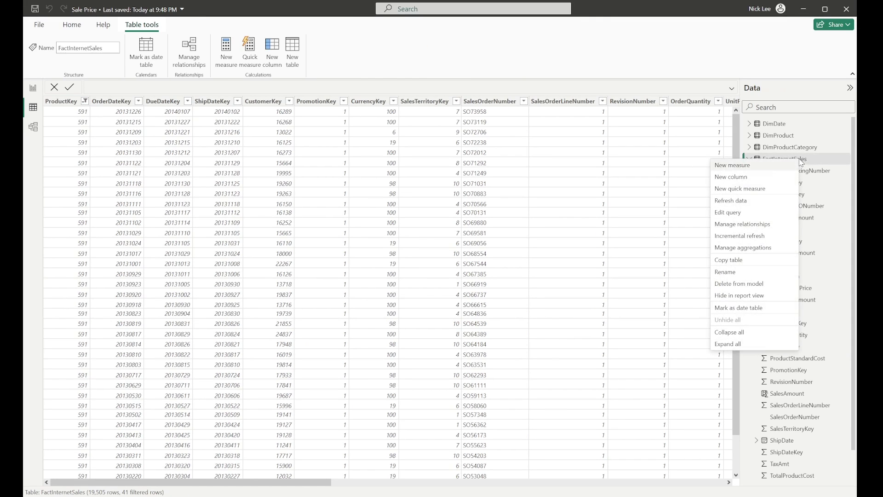
left_click(778, 179)
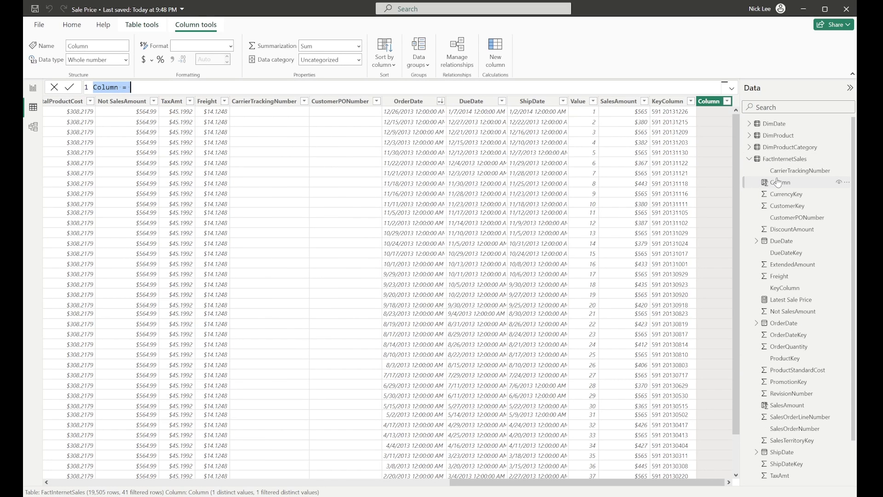
type("T")
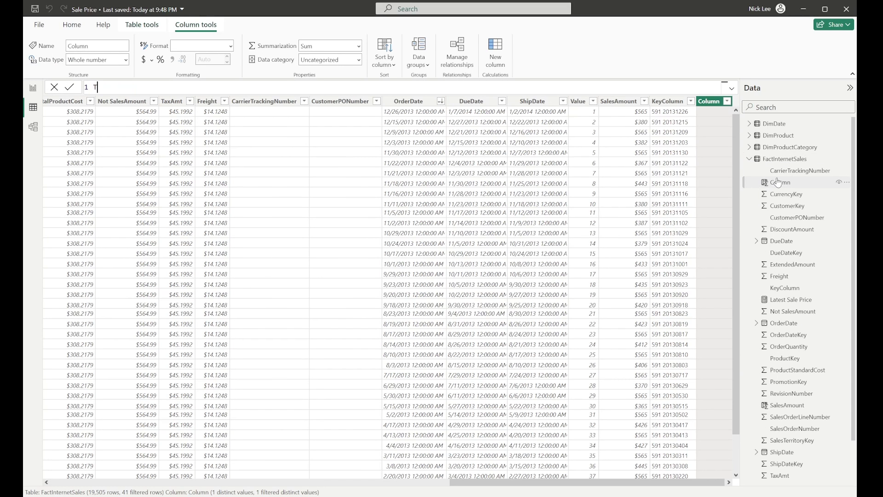
type("est Rank =")
key("shift+Return")
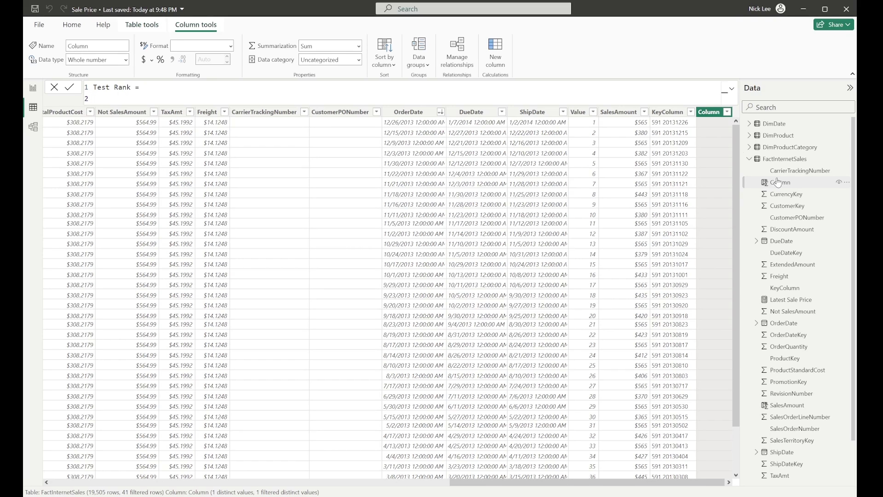
Step: Begin the Test Rank formula with RANKX and a nested FILTER that takes 'FactInternetSales' as its table
type("rankx")
key("Tab")
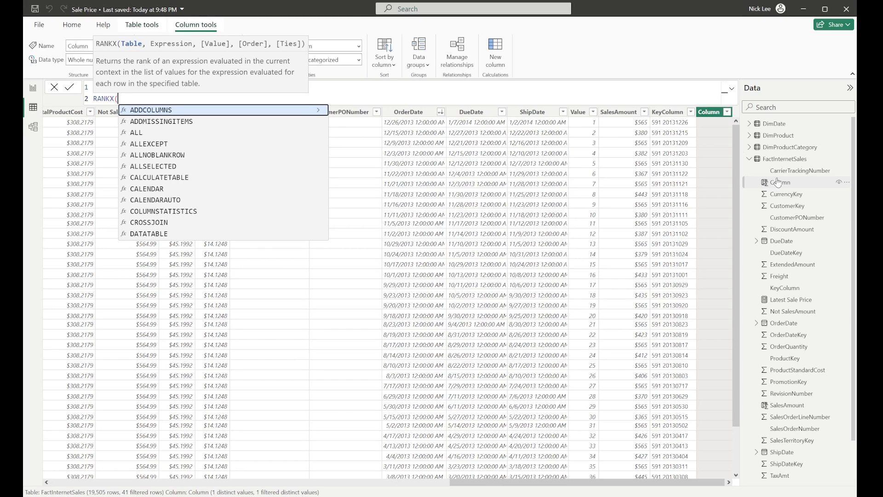
key("shift+Return")
type("filter")
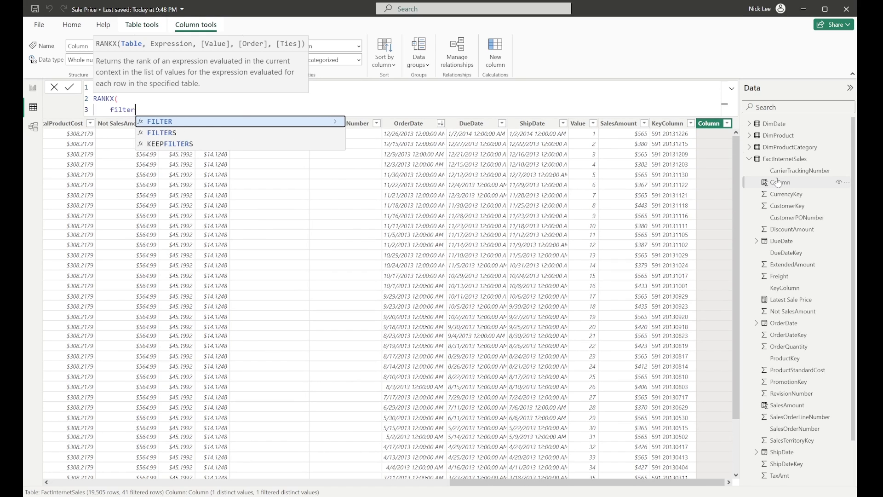
key("Tab")
type("'")
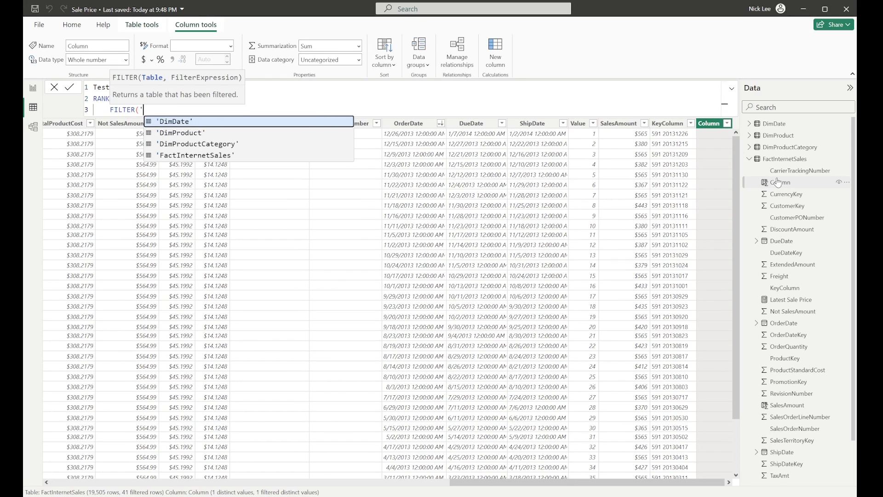
type("f")
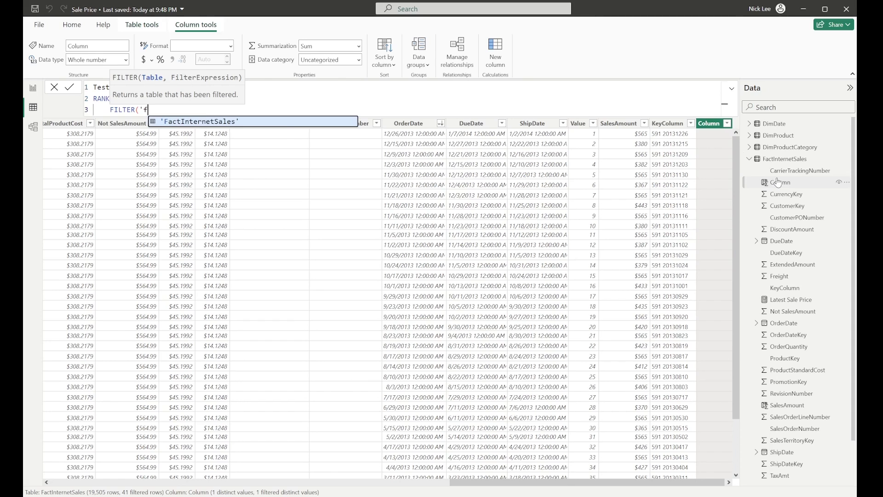
key("Tab")
type(",")
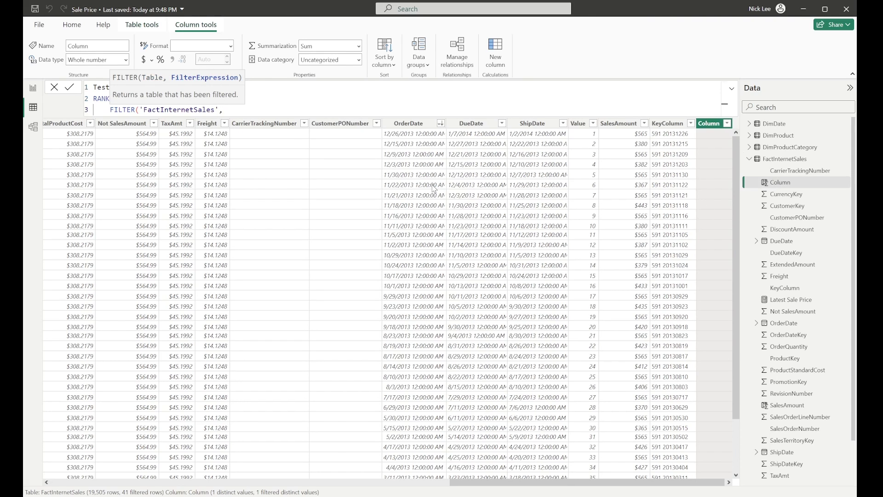
Step: Put the 'FactInternetSales' argument of FILTER on its own line and start a new line below it
left_click(140, 109)
key("shift+Return")
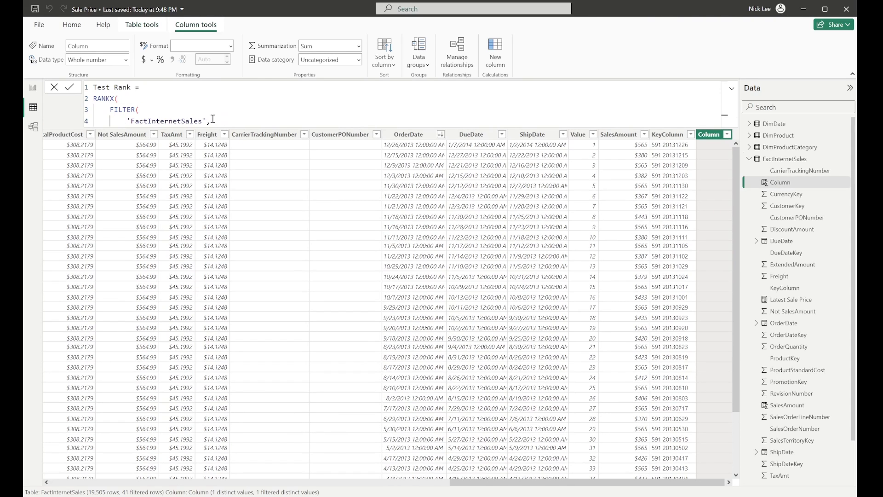
left_click(228, 120)
key("shift+Return")
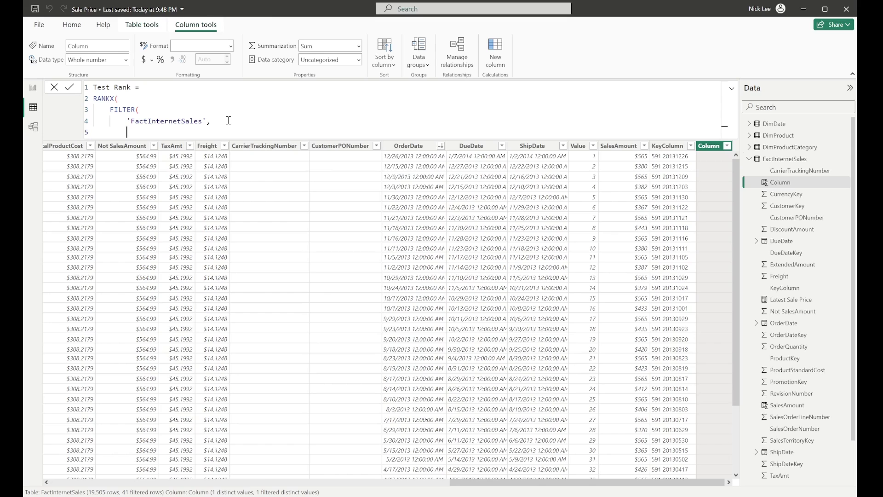
Step: Complete FILTER with the condition 'FactInternetSales'[ProductKey] = EARLIER('FactInternetSales'[ProductKey]), ending with a comma for the next RANKX argument
type("'")
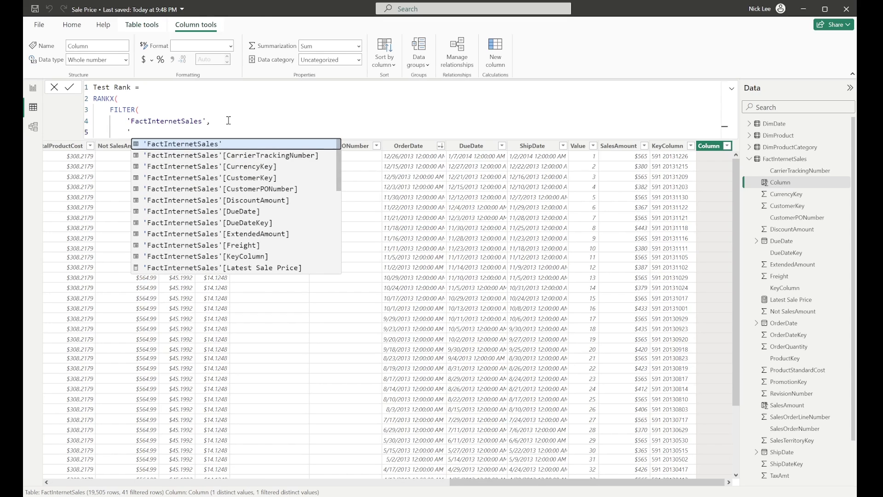
type("prod")
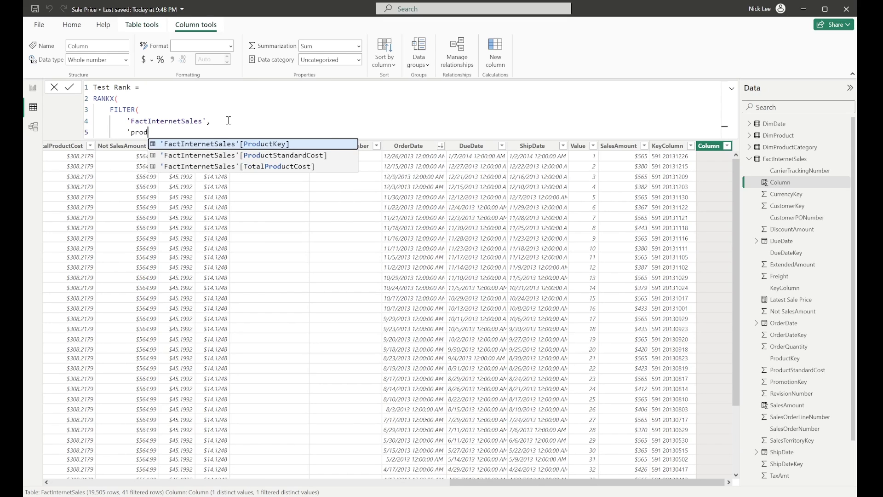
key("Tab")
type("= ear")
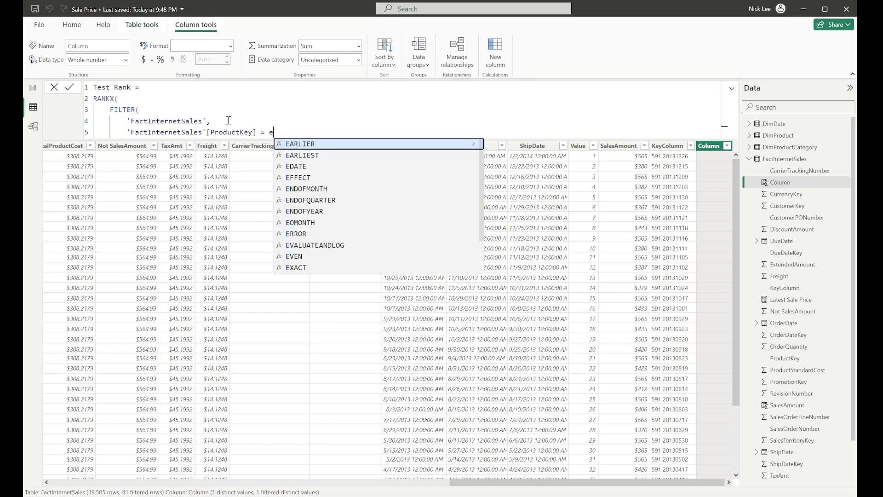
key("Tab")
type("'")
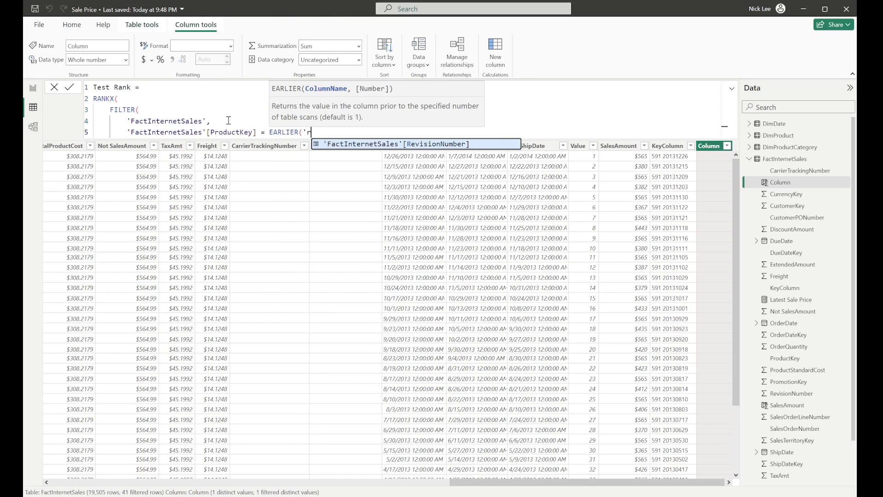
type("pro")
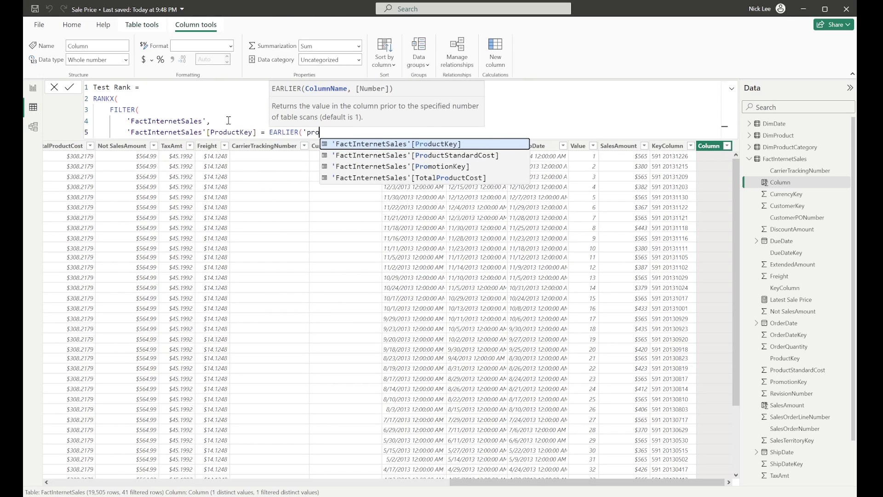
key("Tab")
type(")")
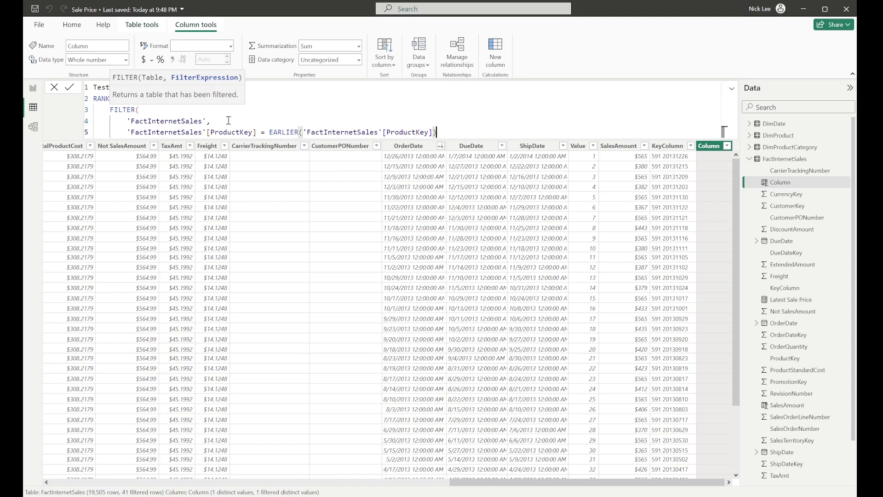
type("),")
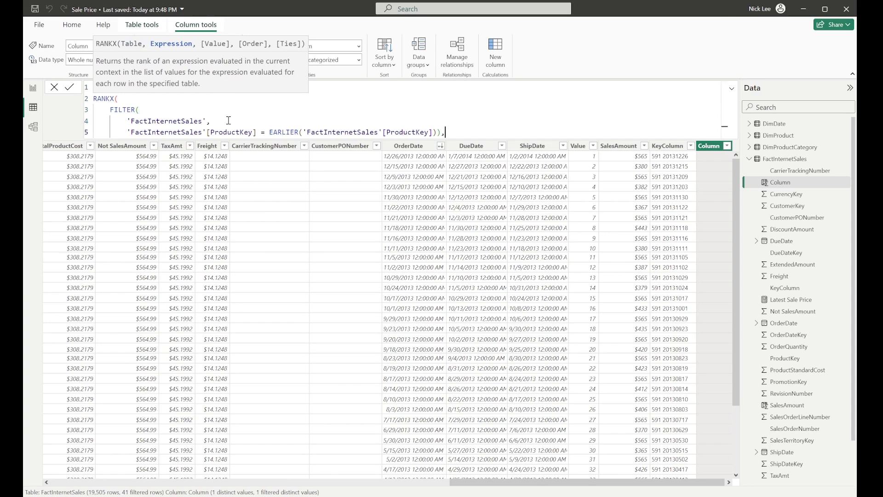
Step: Rank by 'FactInternetSales'[OrderDate] with the value argument empty and DESC order, close RANKX on its own line, and commit the Test Rank formula
key("shift+Return")
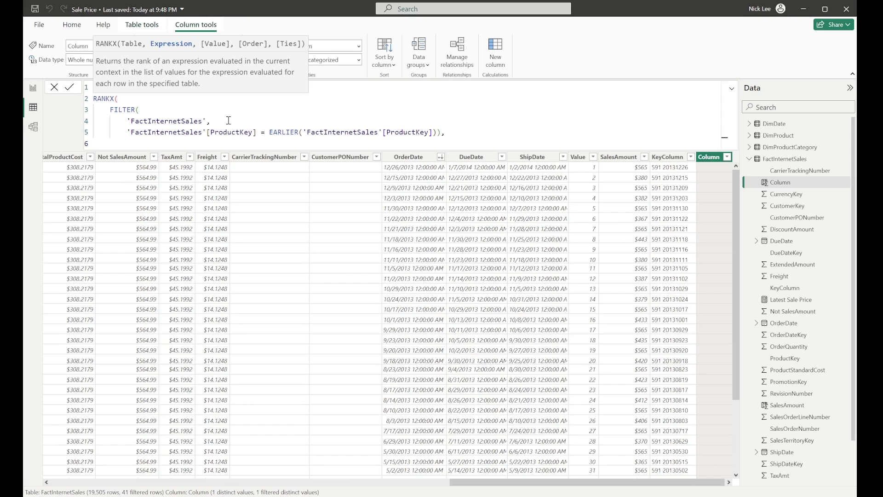
type("'FactInternetSales'[OrderDate]")
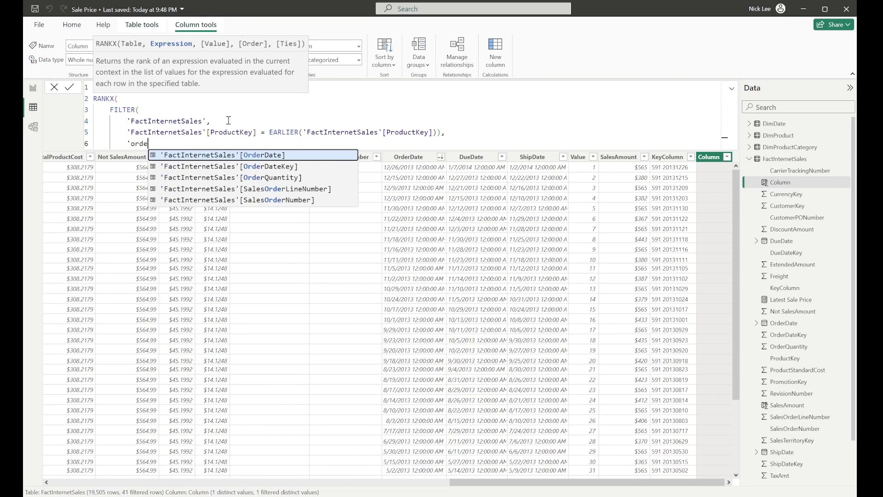
type(",,DESC")
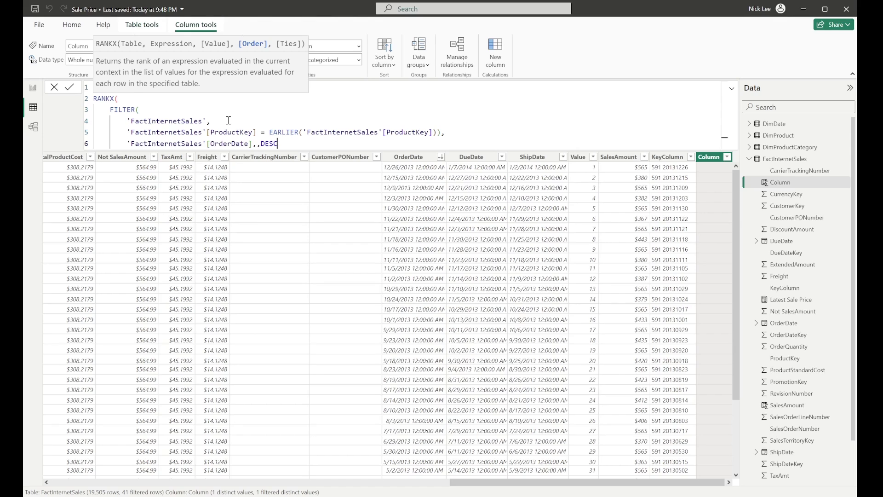
type(")")
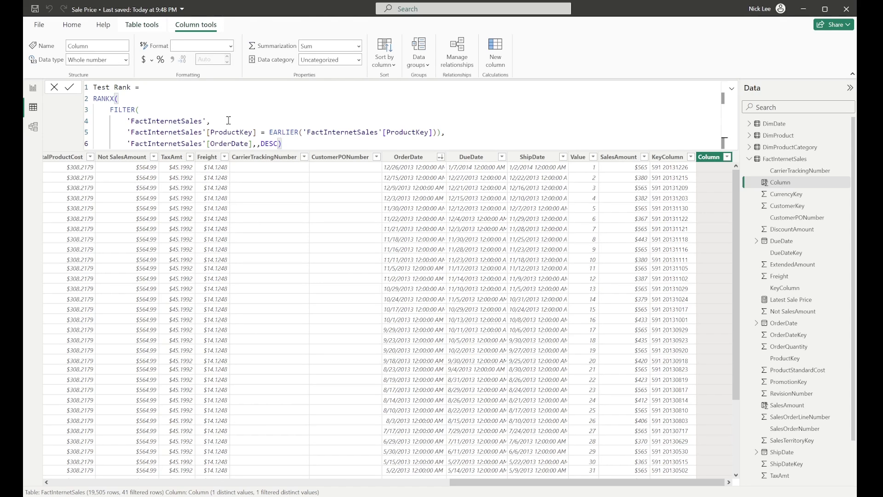
key("Left")
key("shift+Return")
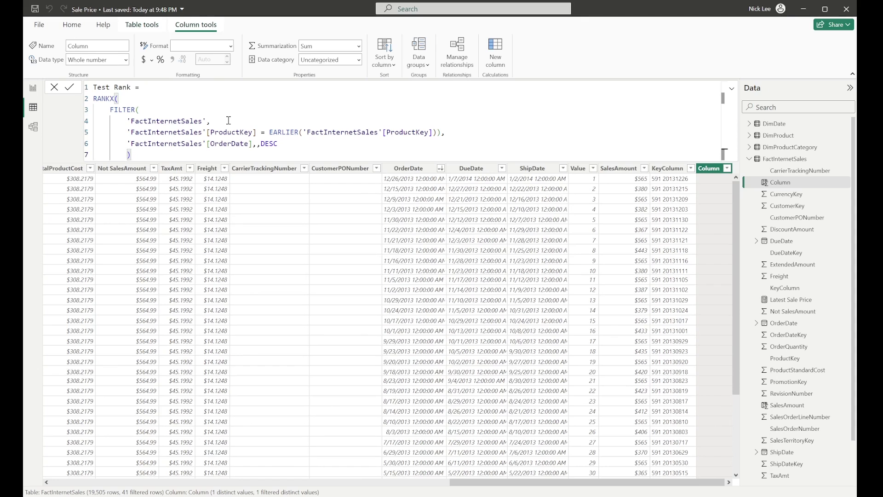
key("Return")
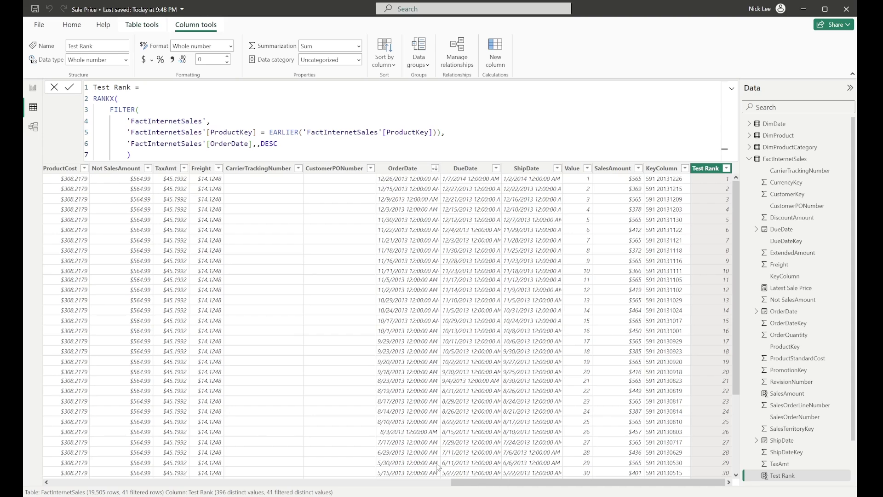
Step: Filter the FactInternetSales data by ProductKey to show only 592
left_click_drag(460, 482, 59, 482)
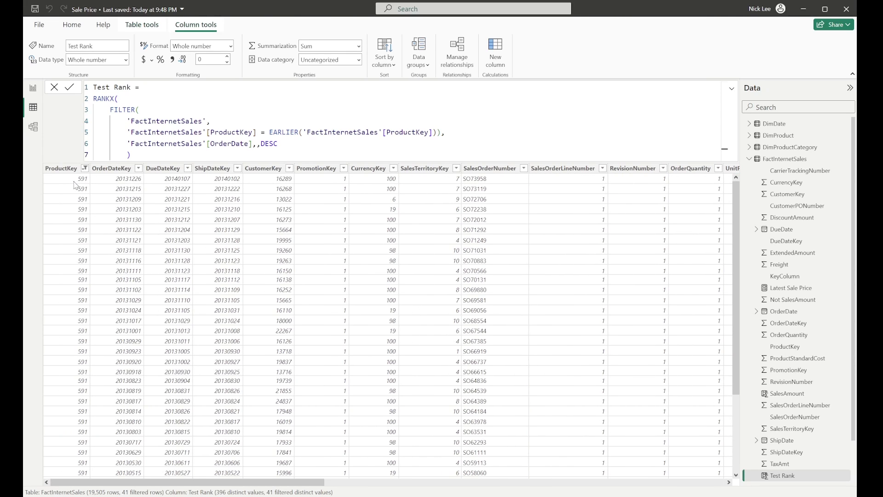
left_click(84, 168)
left_click(128, 188)
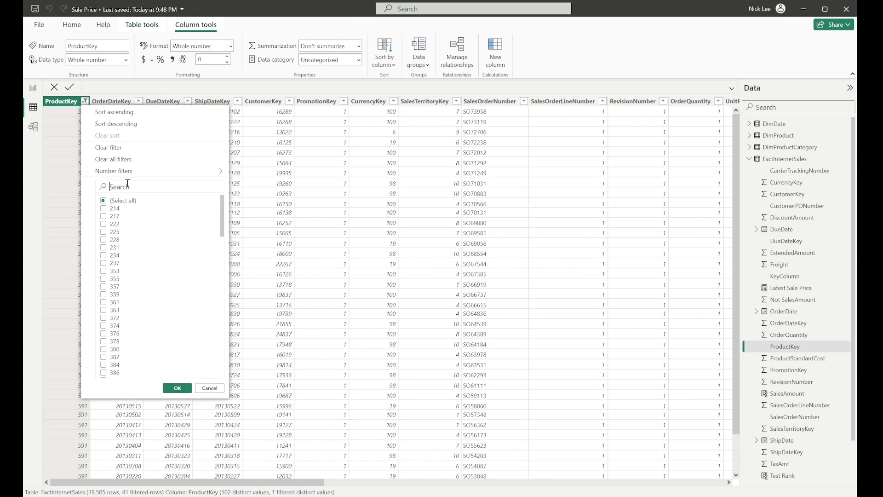
type("592")
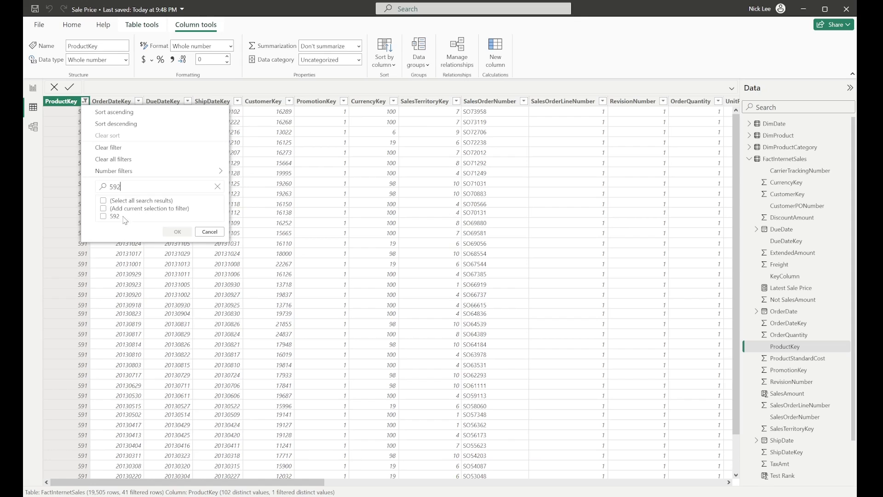
left_click(111, 222)
left_click(178, 231)
left_click_drag(230, 482, 654, 492)
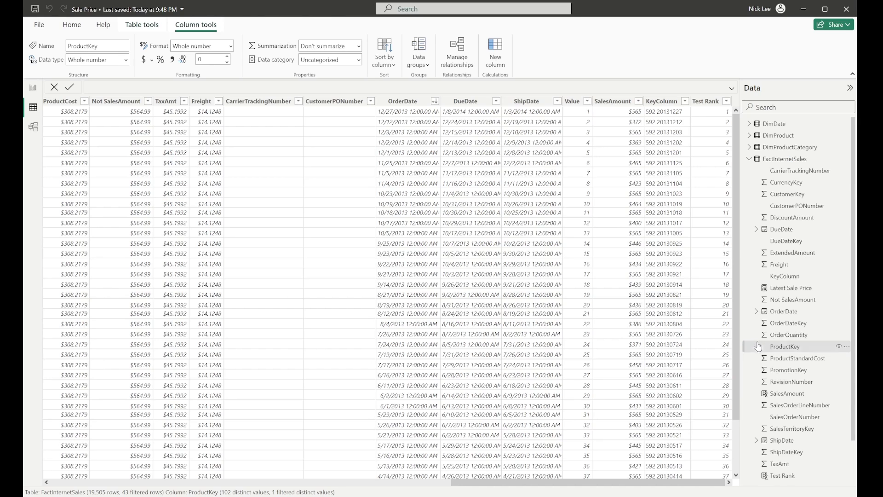
Step: Delete the Test Rank column from the FactInternetSales table and confirm the deletion
right_click(707, 105)
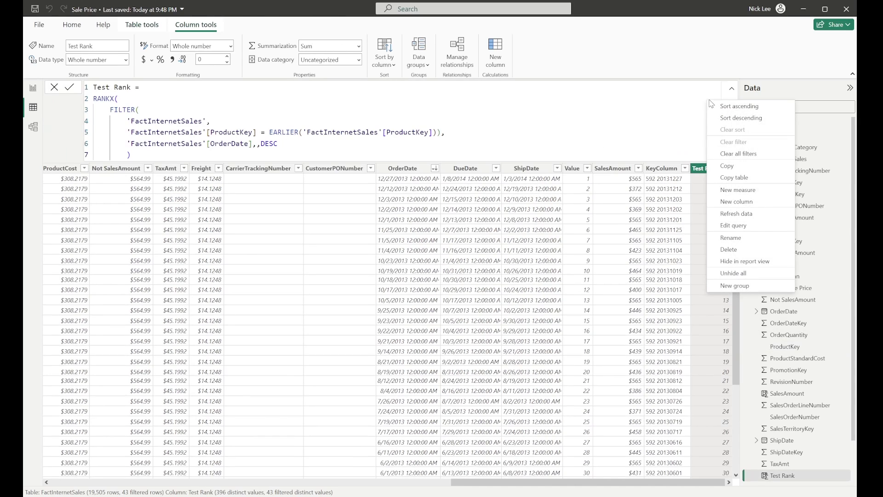
left_click(748, 251)
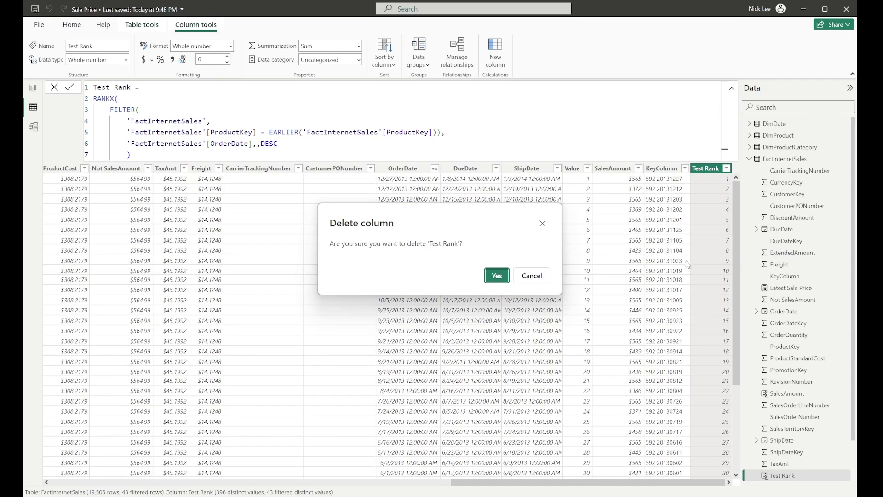
left_click(503, 277)
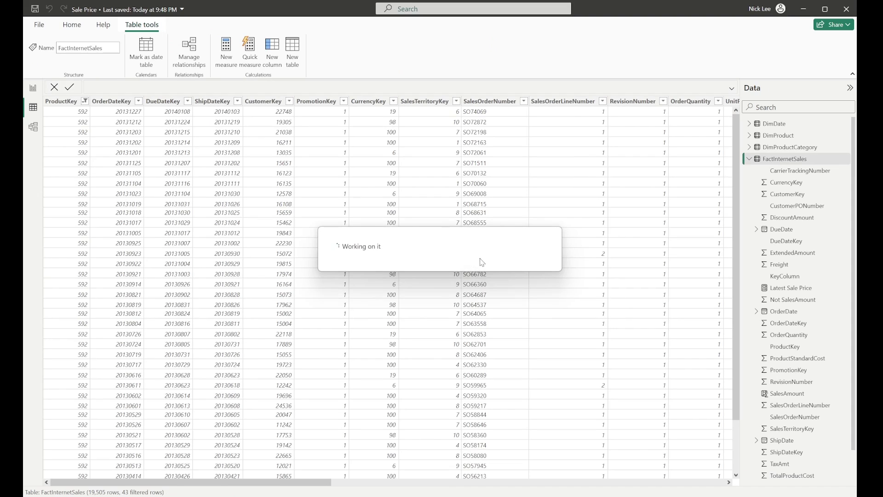
Step: In the report view, create a new measure in FactInternetSales named 2nd Latest Sale Price, with its formula starting on a new line
left_click(33, 90)
left_click(434, 221)
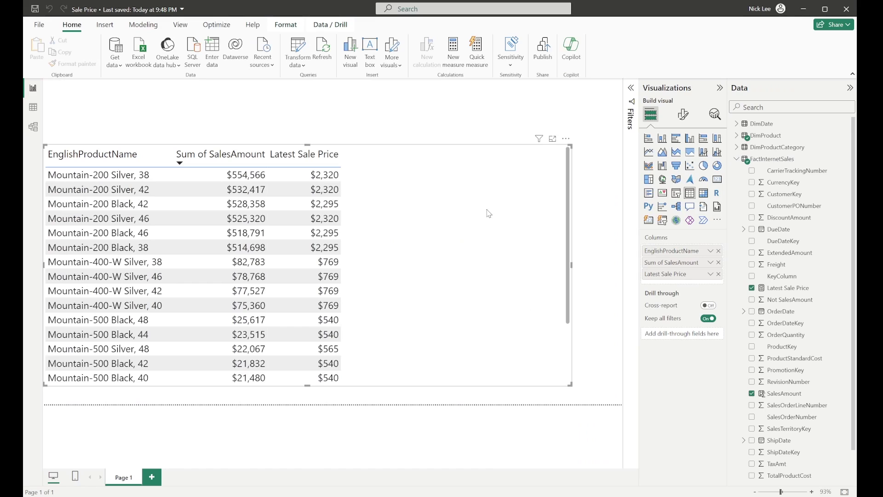
right_click(767, 161)
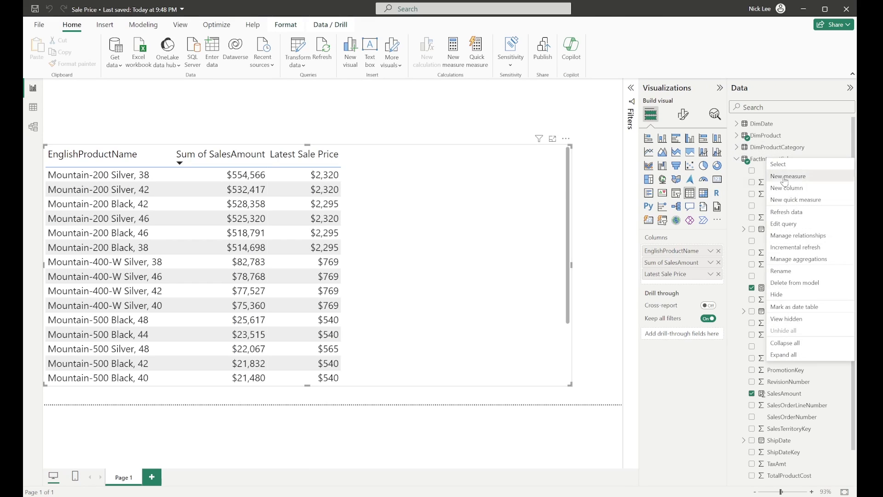
left_click(750, 174)
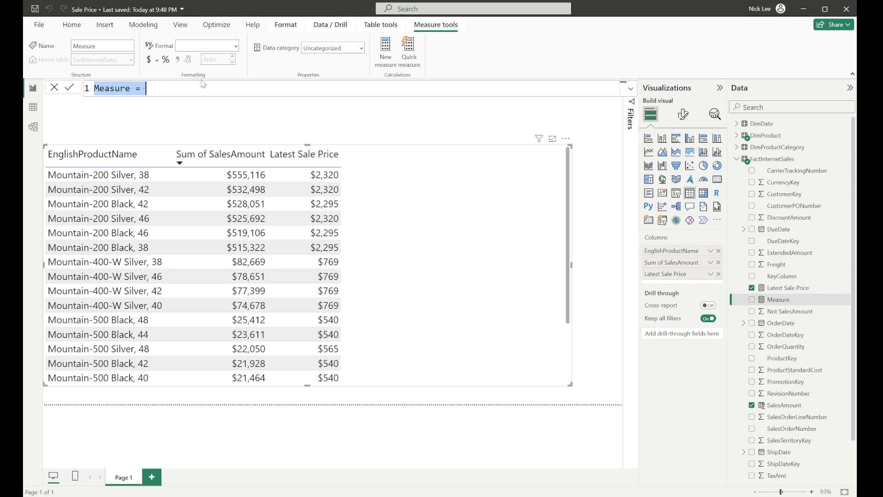
type("2nd L")
type("at")
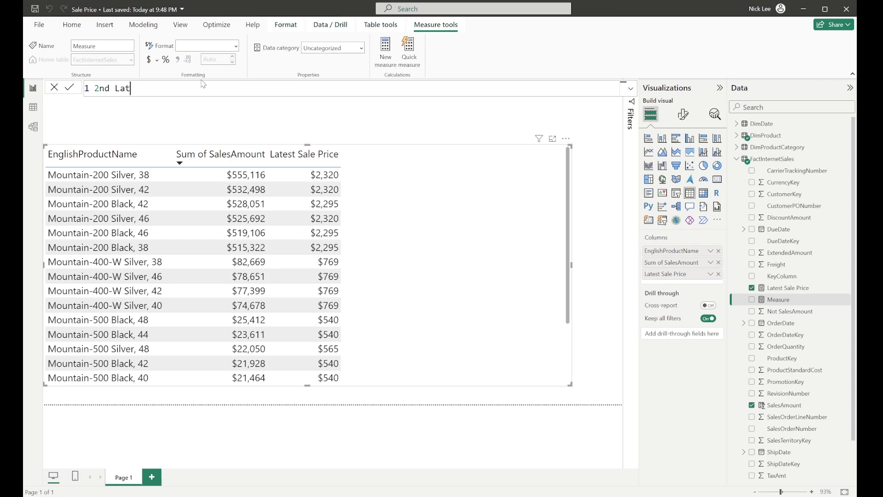
type("est Sale Price =")
key("shift+Return")
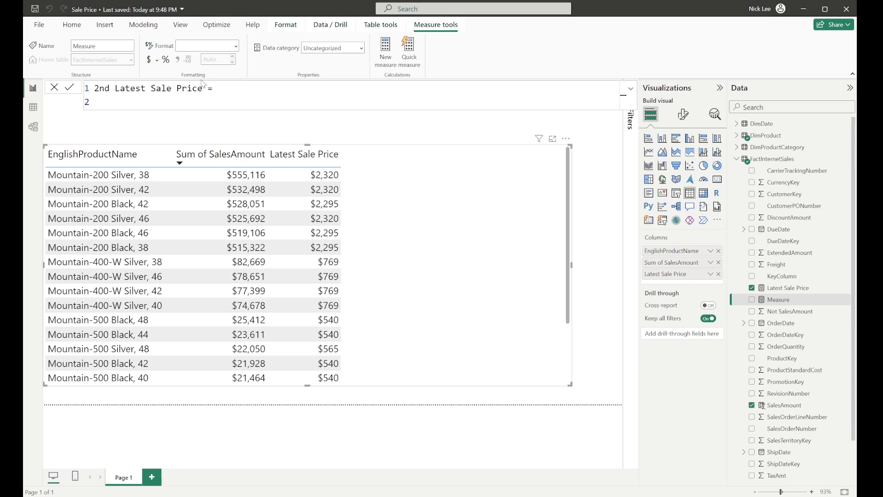
Step: Start the formula with CALCULATE, using SUM('FactInternetSales'[SalesAmount]) as its expression, and continue on a new line for the filter argument
type("calc")
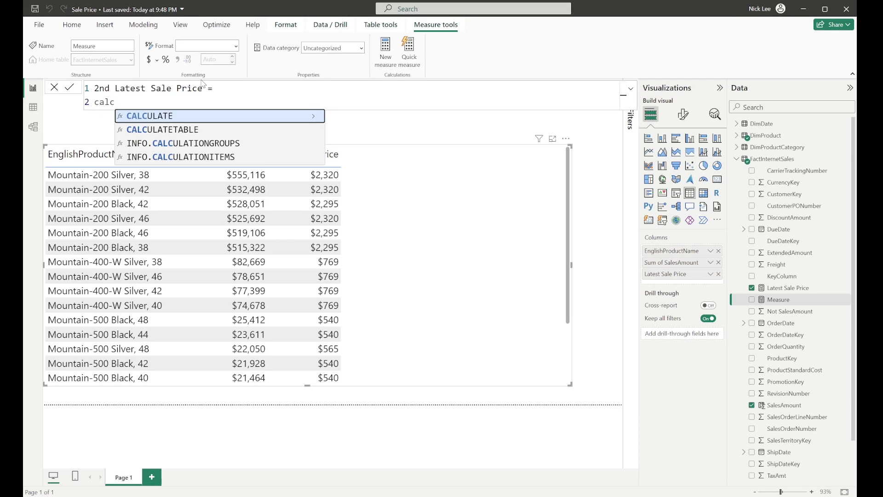
key("Tab")
type("(")
key("shift+Return")
type("sum(")
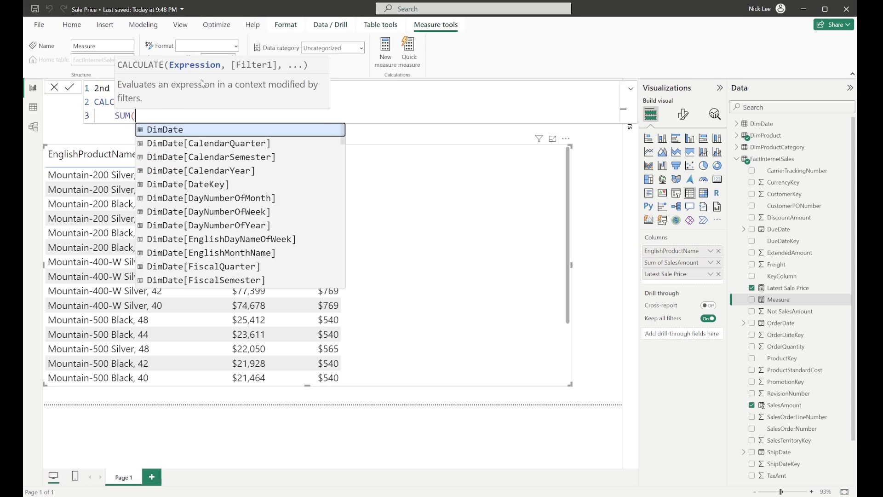
type("'sales")
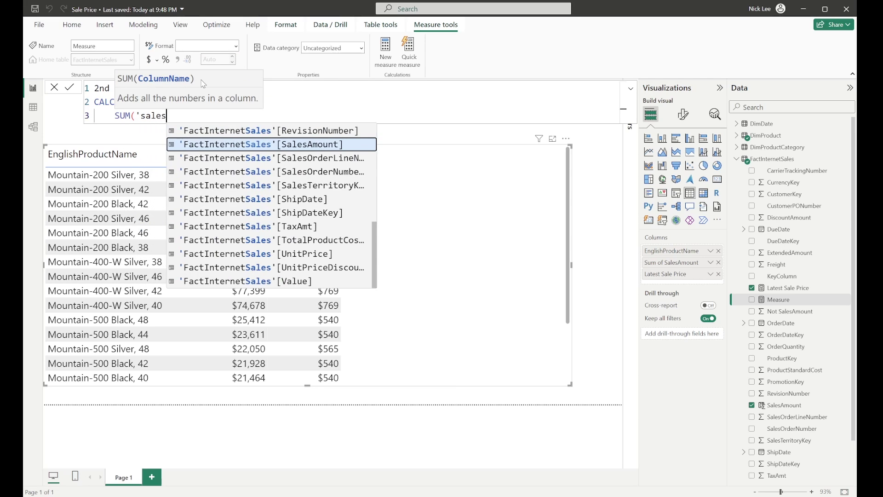
type("am")
key("Tab")
type(",")
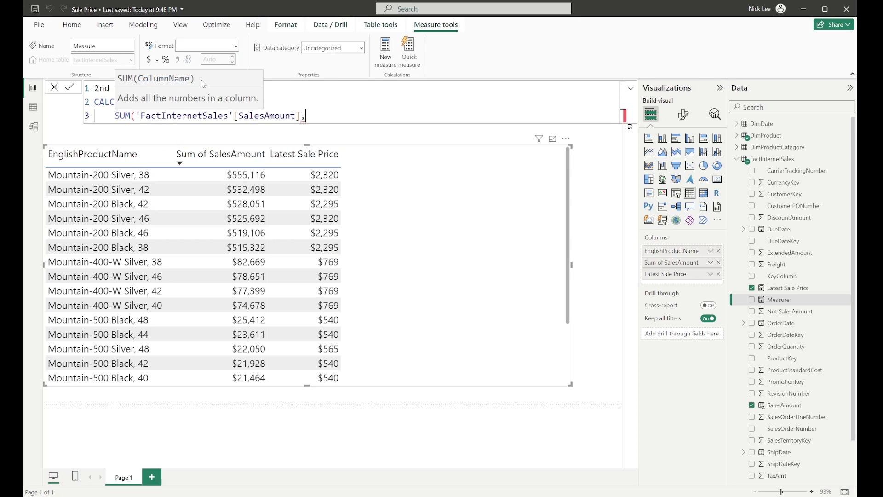
key("BackSpace")
type("),")
key("shift+Return")
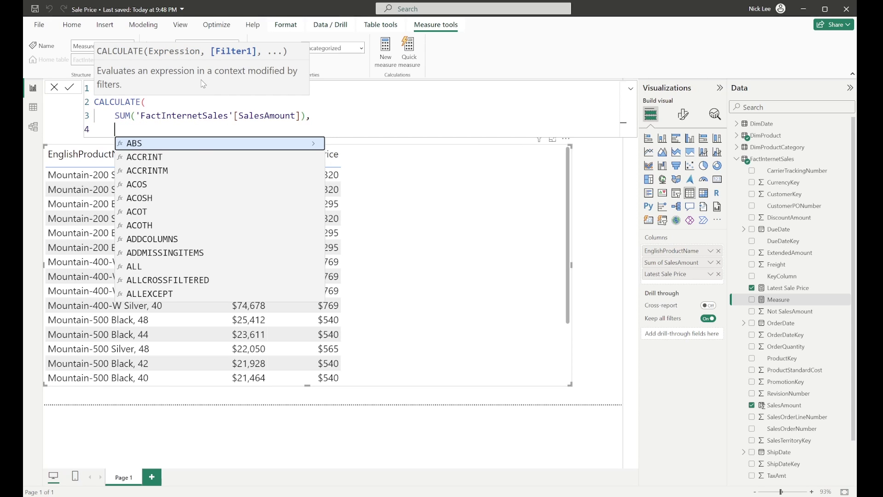
Step: Open a FILTER whose table is ADDCOLUMNS over 'FactInternetSales', with a new column named "Date Rank"
type("filt")
key("Tab")
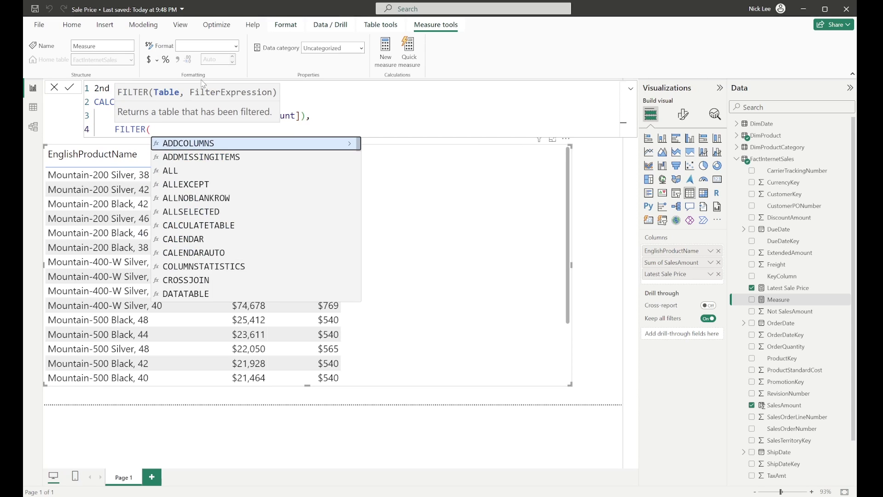
key("shift+Return")
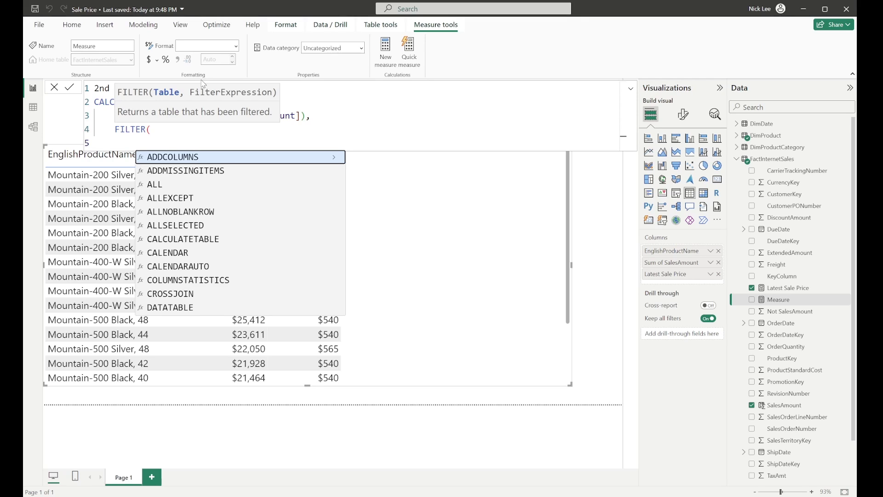
key("Tab")
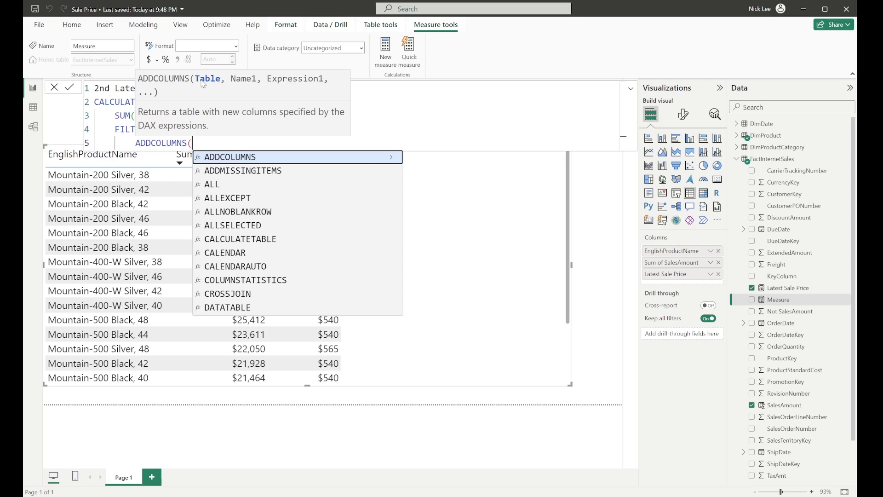
type("'Fa")
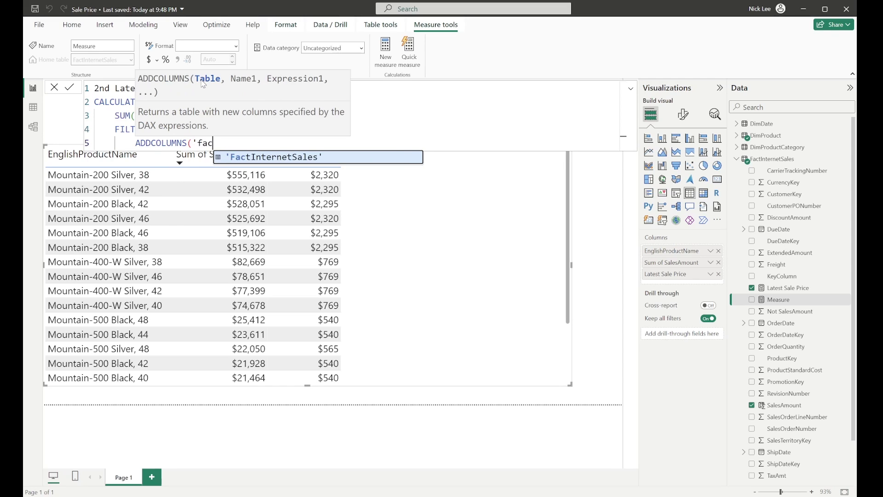
key("Tab")
type(",")
key("shift+Return")
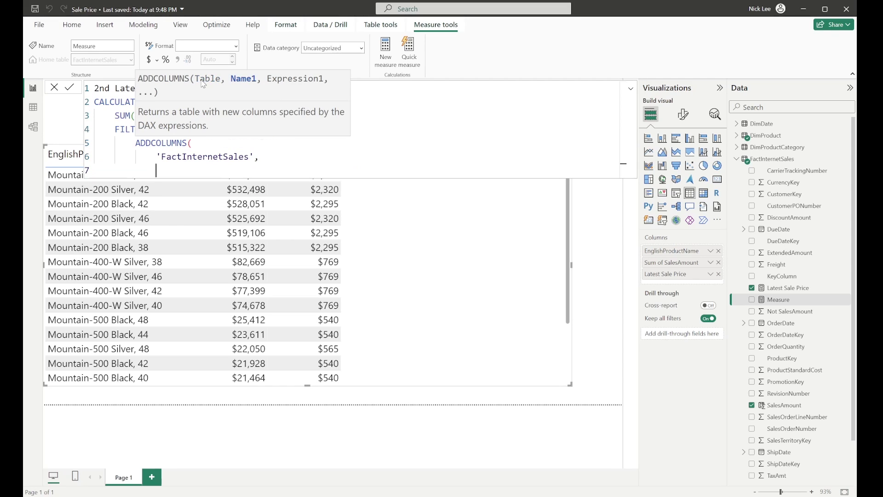
type("\"Date Rank\",")
key("shift+Return")
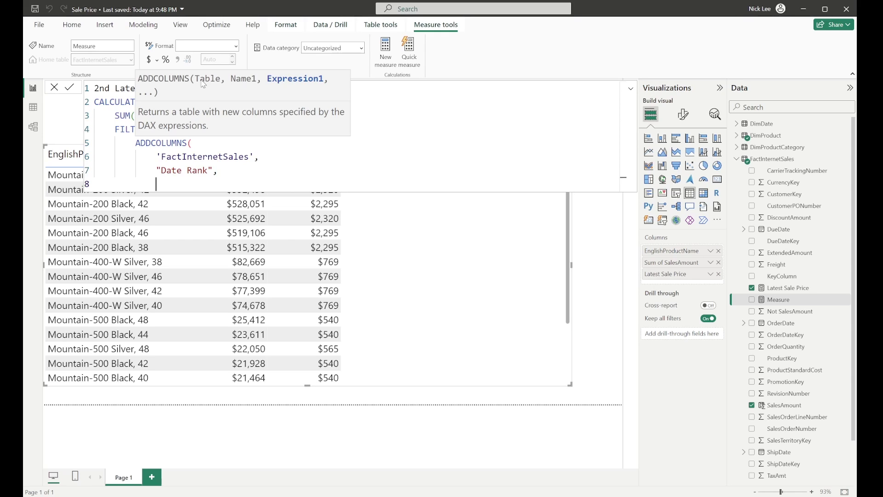
Step: Define the Date Rank expression as RANKX over a nested FILTER of the 'FactInternetSales' table
type("rankx")
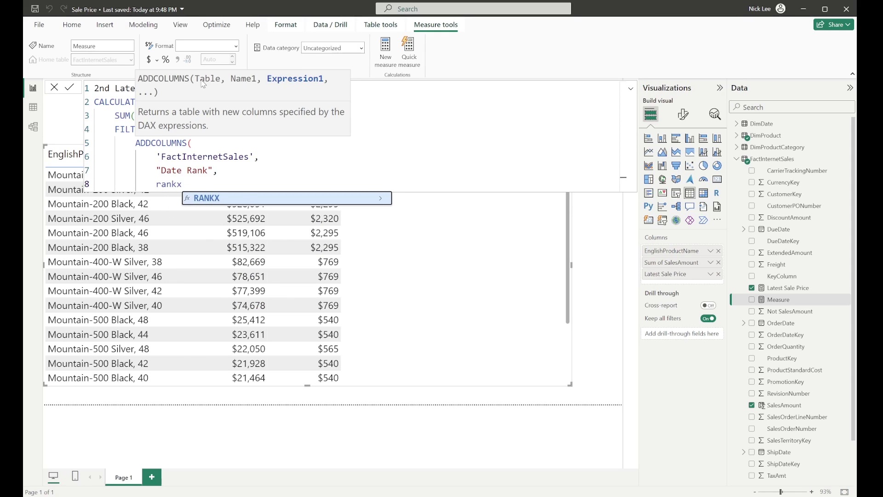
key("Tab")
key("shift+Return")
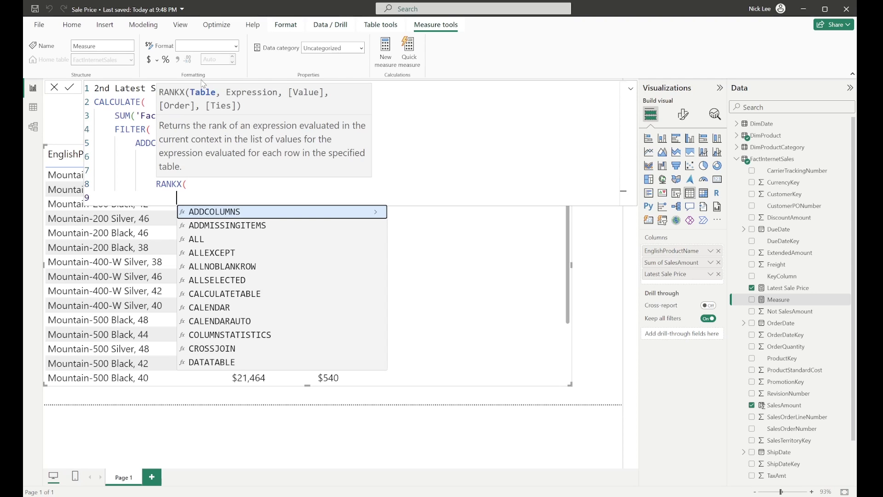
type("filter")
key("Tab")
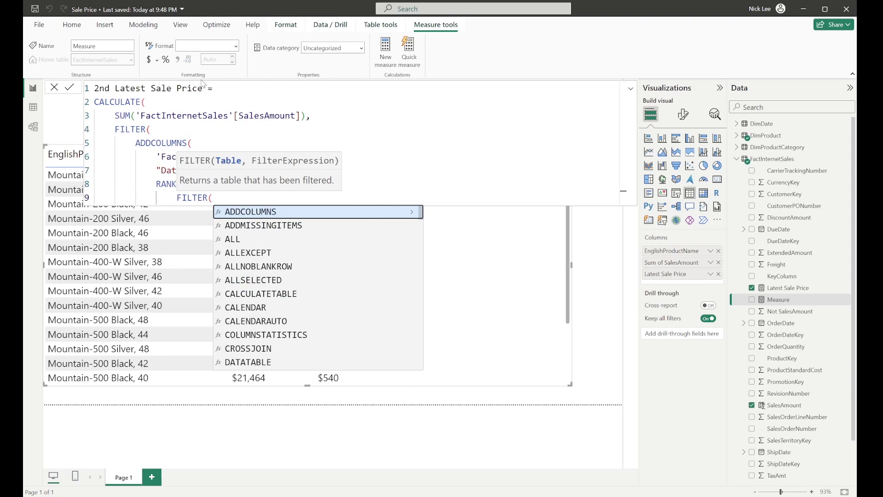
key("shift+Return")
type("'fac")
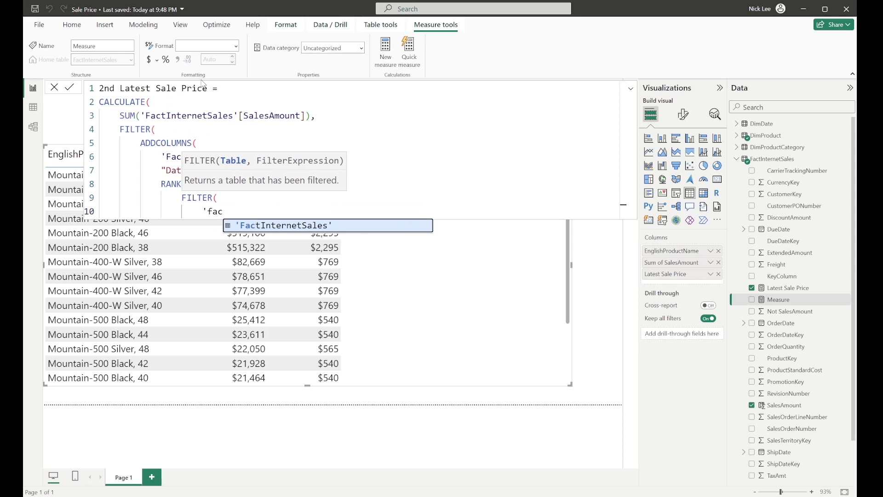
key("Tab")
type(",")
key("shift+Return")
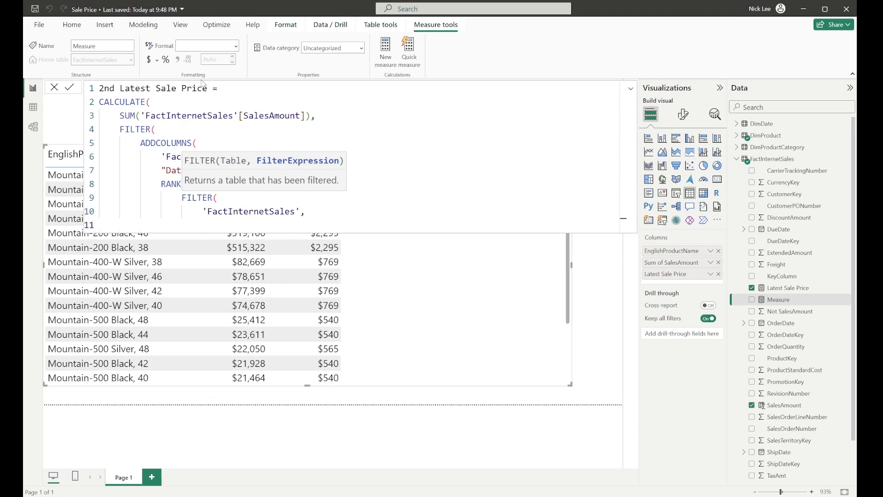
Step: Complete the nested FILTER with the condition 'FactInternetSales'[ProductKey] = EARLIER('FactInternetSales'[ProductKey]), followed by a comma
type("'produc")
key("Tab")
type("= ")
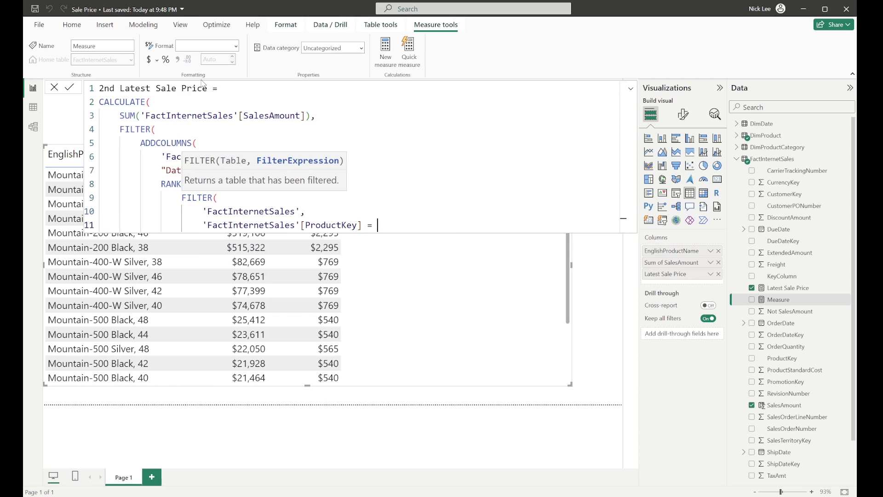
type("earl")
key("Tab")
type("'prod")
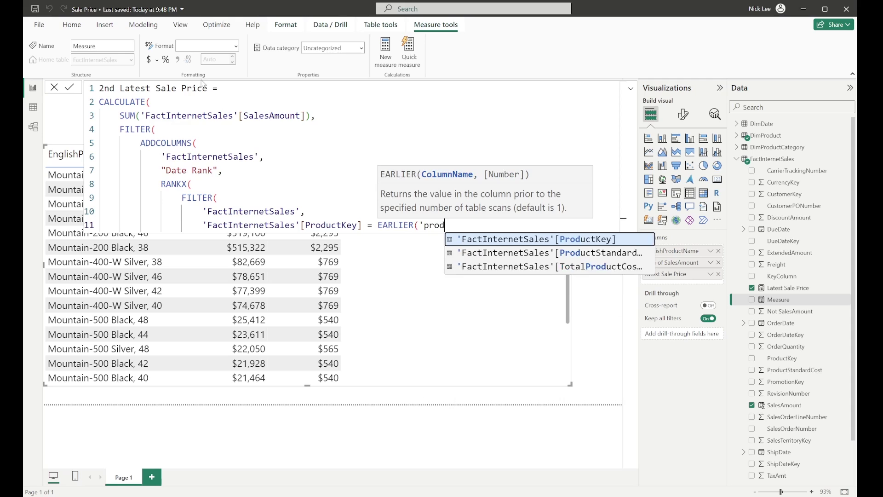
type("uc")
key("Tab")
type(")")
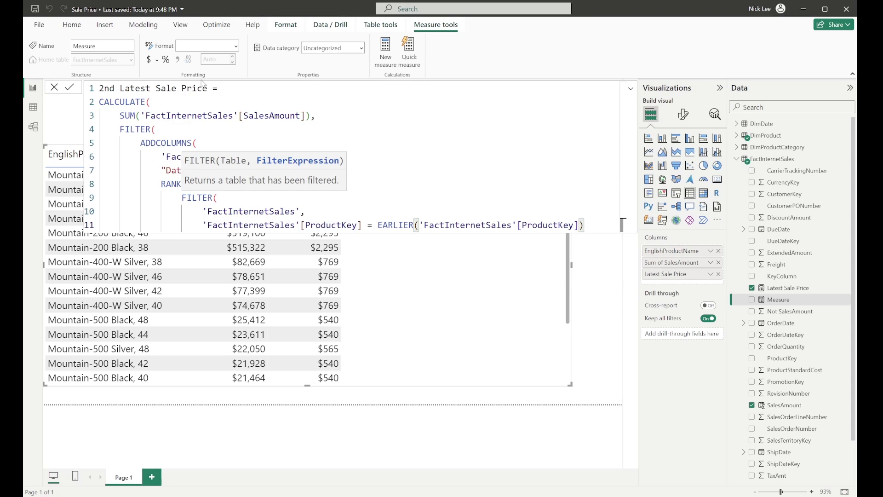
type("),")
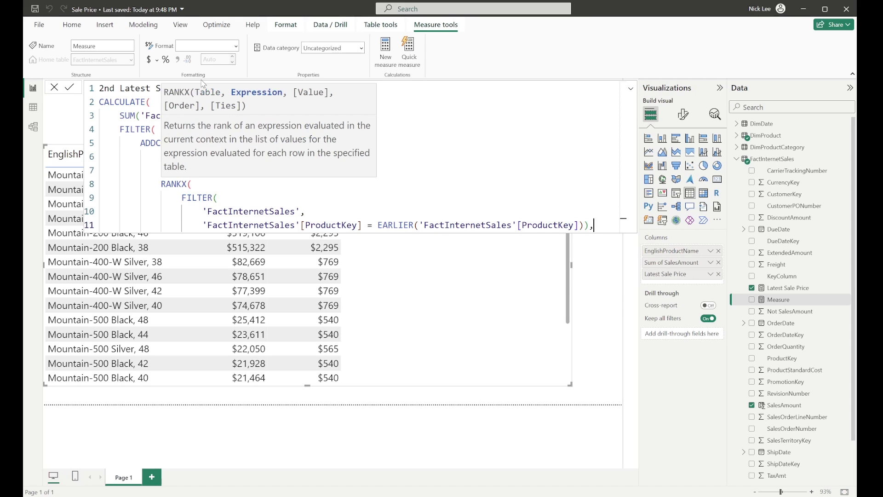
Step: Rank by 'FactInternetSales'[OrderDate] with the value argument empty and DESC order, closing both RANKX and ADDCOLUMNS before a comma
key("Return")
type("'o")
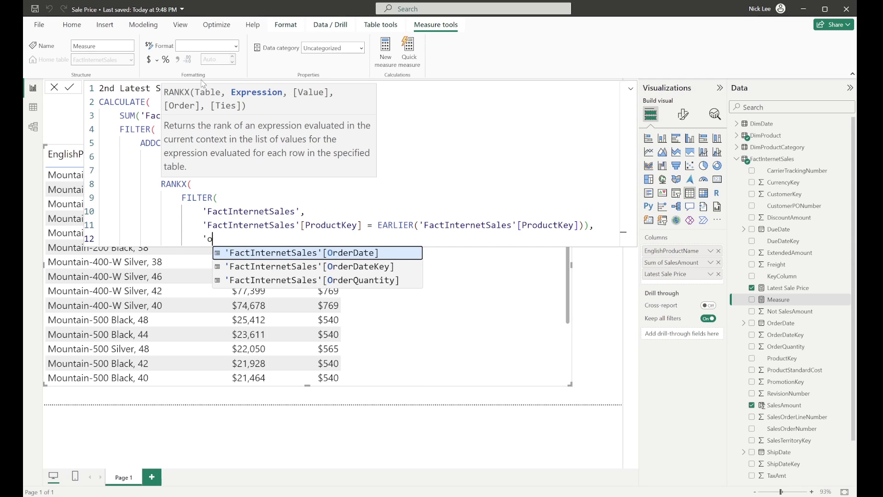
key("Tab")
type(",,DESC")
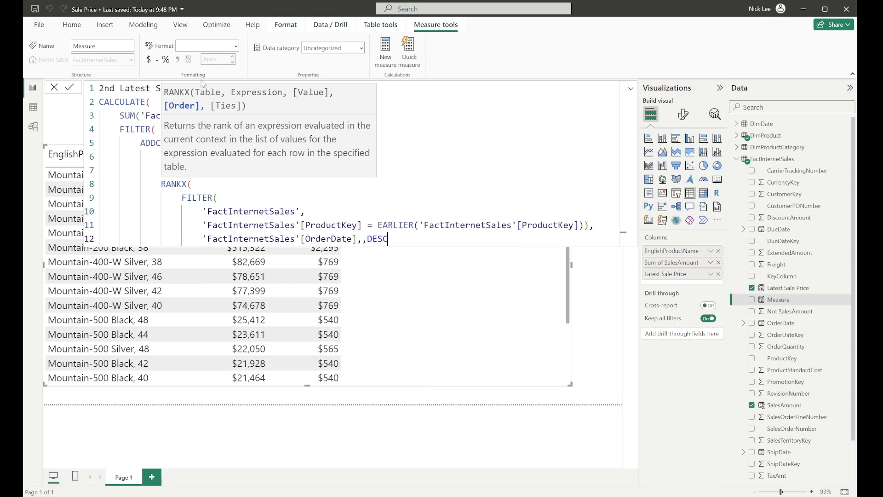
type(")")
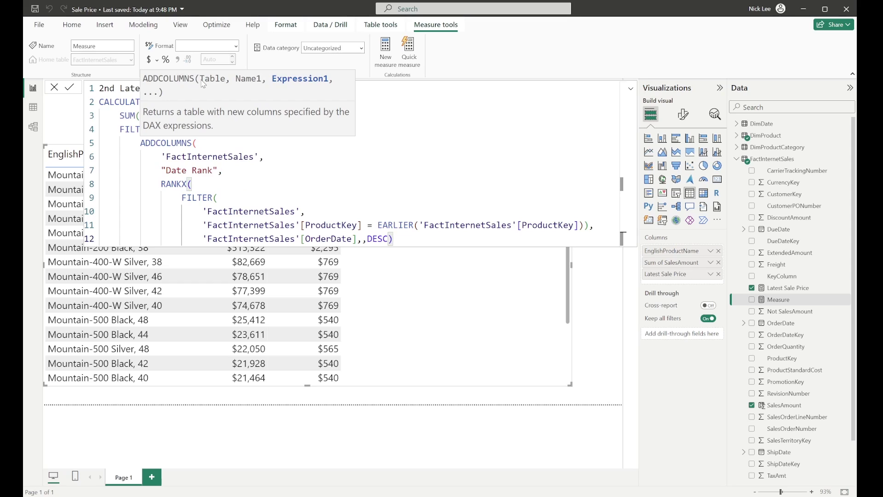
type(")")
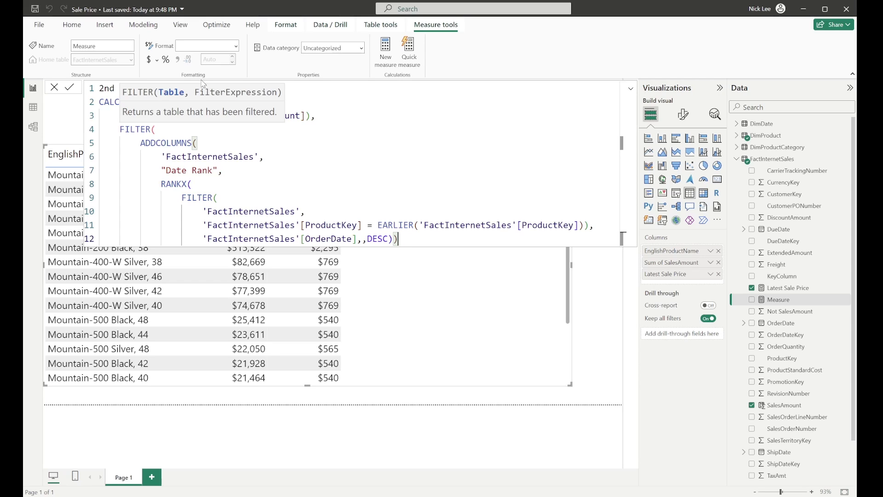
type(",")
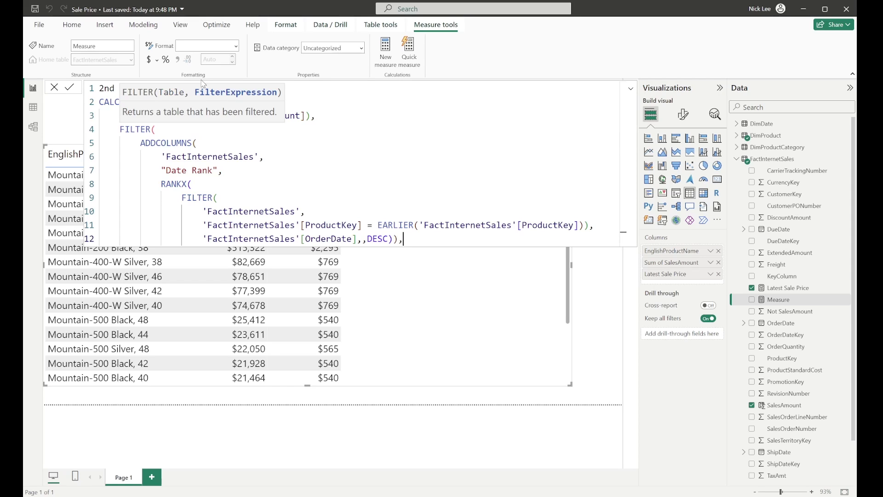
key("shift+Return")
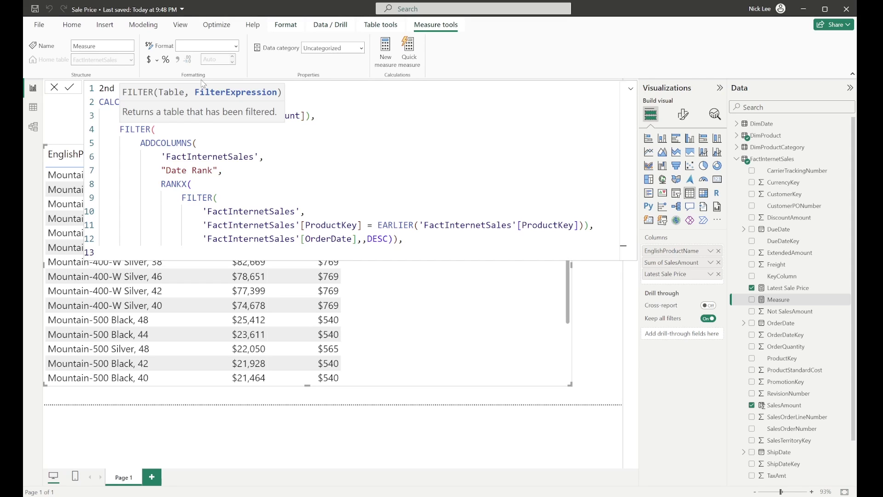
Step: Move the closing parenthesis and comma of ADDCOLUMNS onto their own line and add a blank line below
key("Up")
key("End")
key("Left")
key("Left")
key("shift+Return")
key("End")
key("shift+Return")
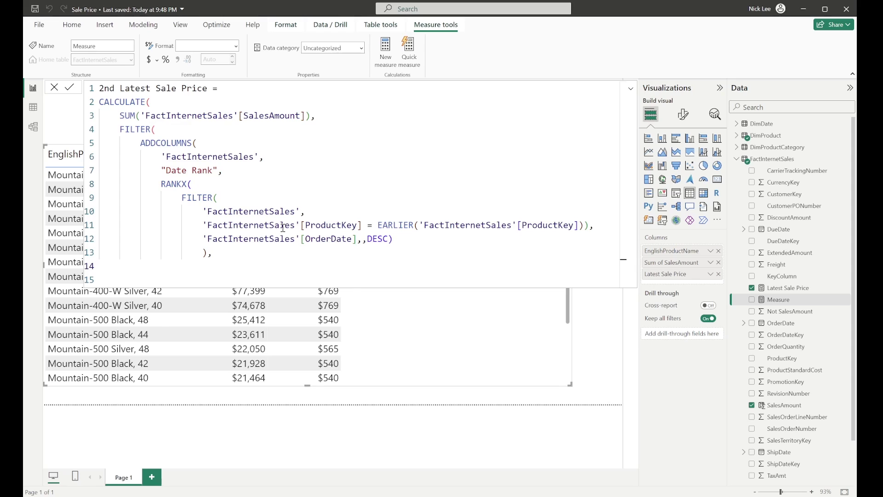
Step: Set the outer FILTER condition to [Date Rank] = 2 and close FILTER on its own line
type("[Date Rank]")
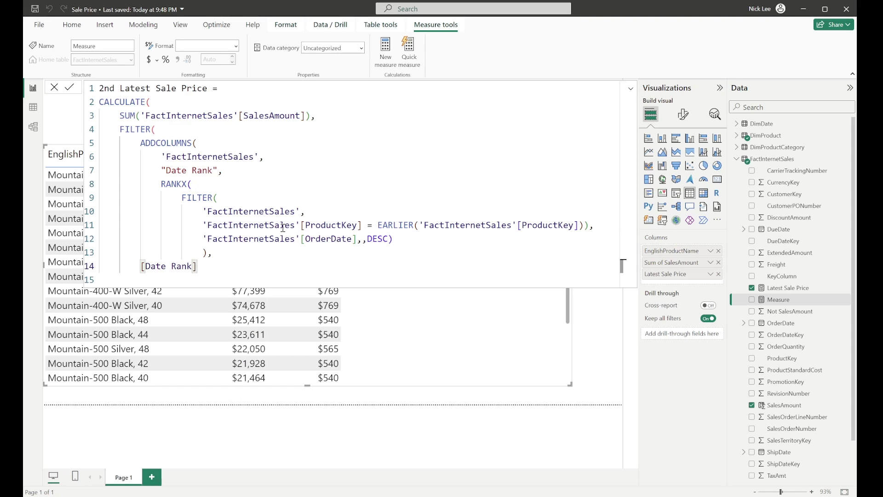
type(" = 2")
key("shift+Return")
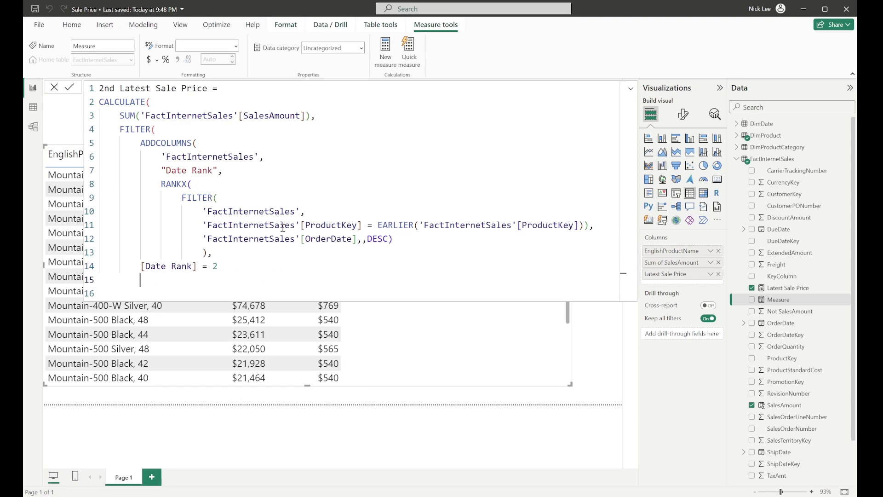
type(")")
key("shift+Return")
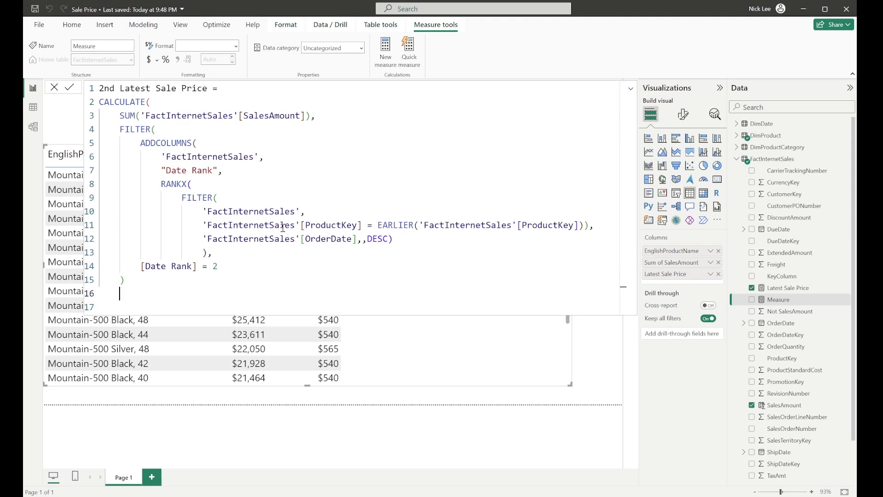
Step: Close CALCULATE on its own line and commit the 2nd Latest Sale Price measure, collapsing the formula editor
type(")")
key("Return")
left_click(631, 89)
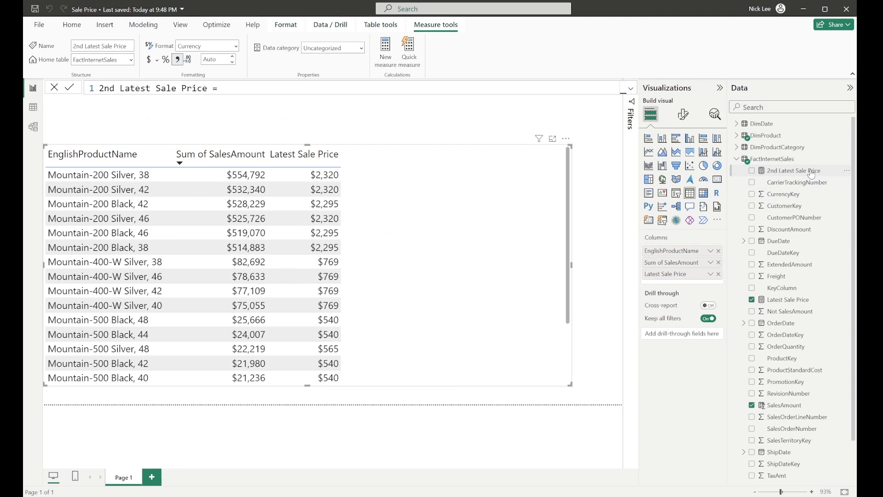
Step: Add the 2nd Latest Sale Price measure to the product table and format it with 0 decimal places
left_click_drag(815, 170, 463, 223)
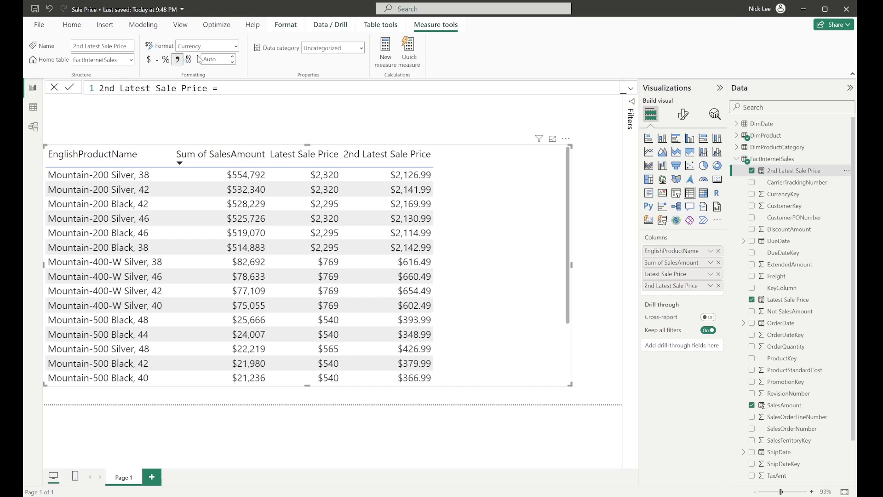
left_click(233, 61)
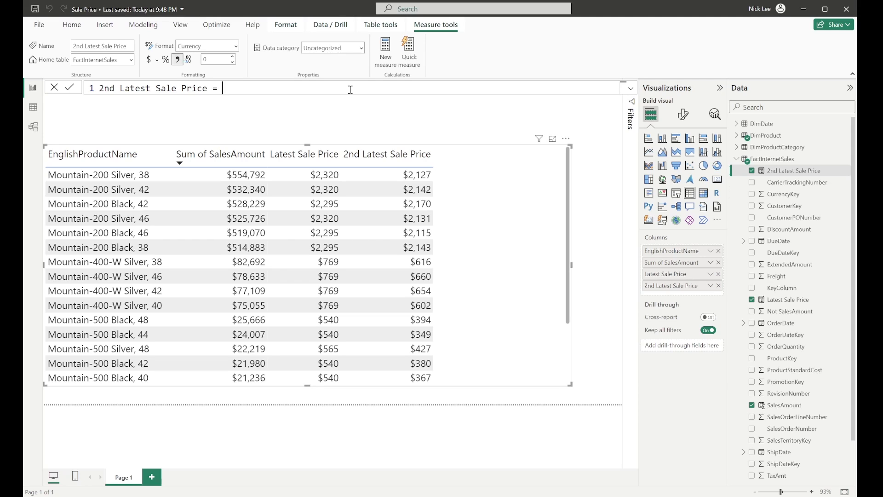
Step: Create a new measure in FactInternetSales and paste the copied 2nd Latest Sale Price formula over its default text
key("ctrl+a")
right_click(808, 175)
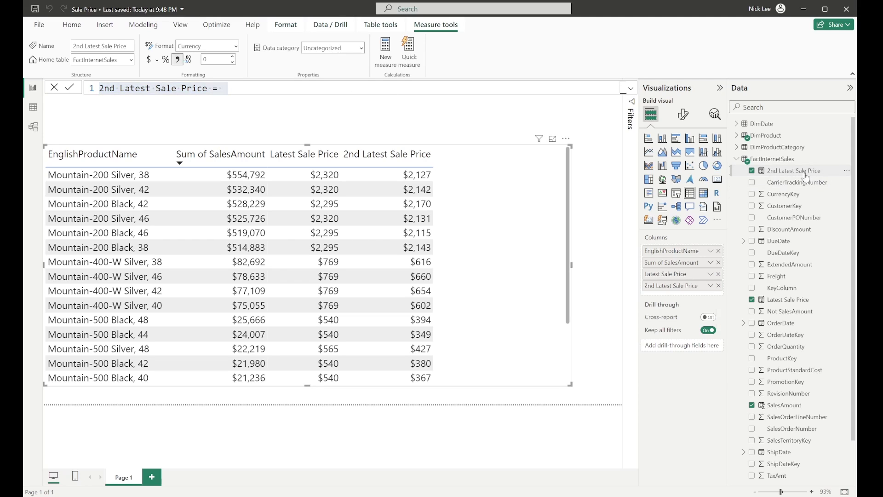
left_click(773, 206)
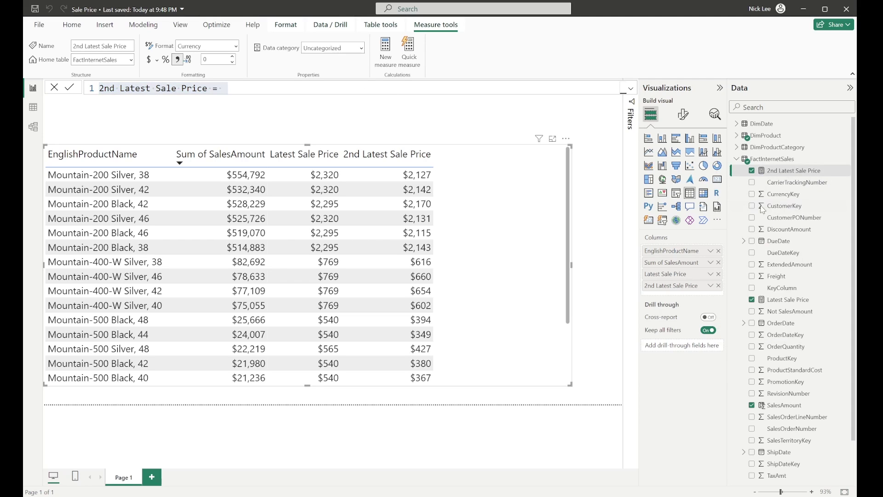
left_click(237, 93)
key("ctrl+a")
key("ctrl+v")
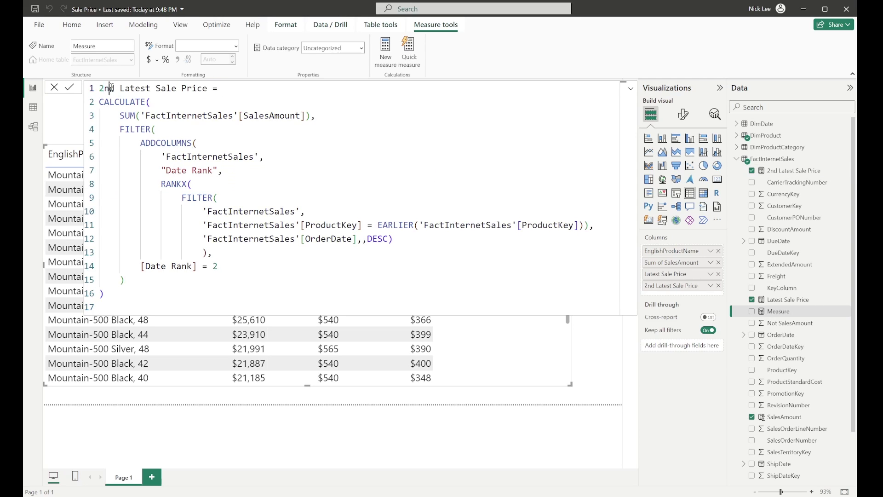
Step: Rename the pasted measure 3rd Latest Sale Price, set its condition to [Date Rank] = 3, and commit it
double_click(105, 88)
type("3rd")
double_click(215, 266)
type("3")
key("Return")
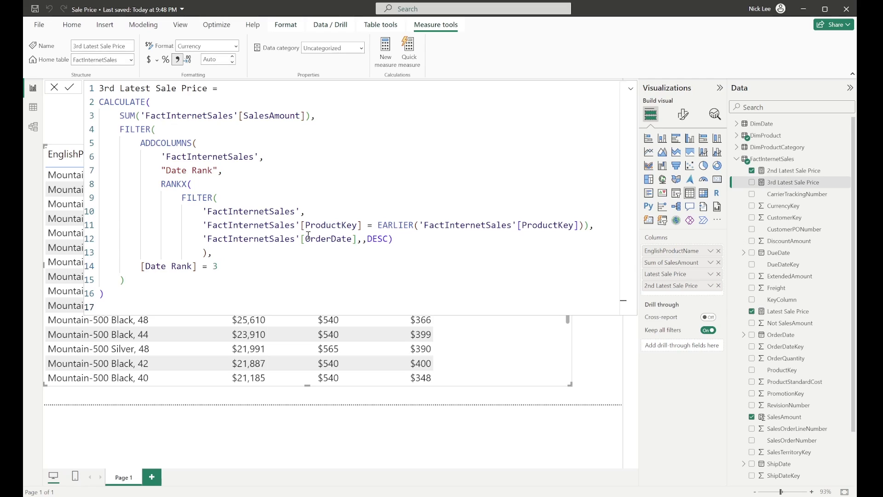
left_click(630, 89)
left_click(629, 91)
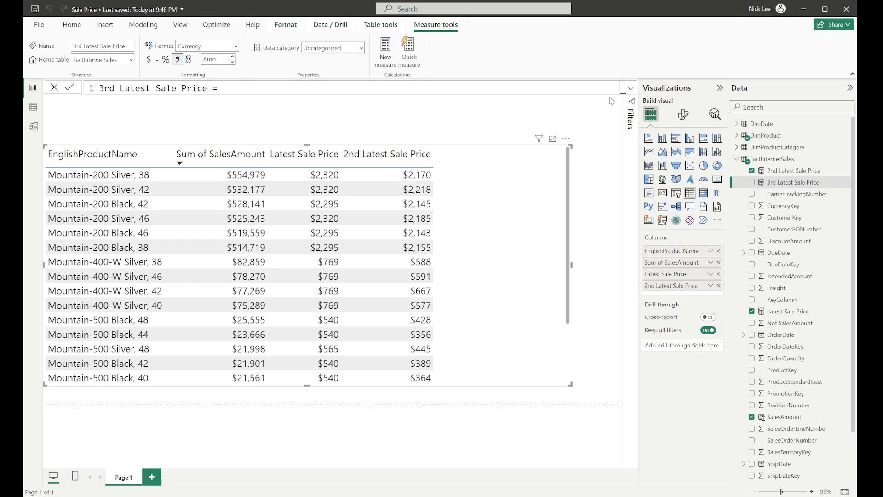
Step: Add 3rd Latest Sale Price to the product table, widening the visual slightly, and format the measure with 0 decimal places
left_click_drag(788, 183, 541, 197)
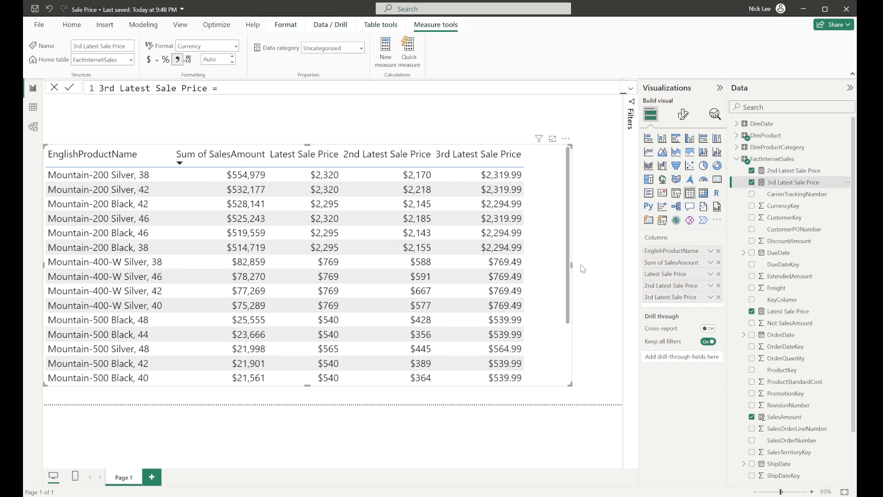
left_click_drag(571, 265, 608, 266)
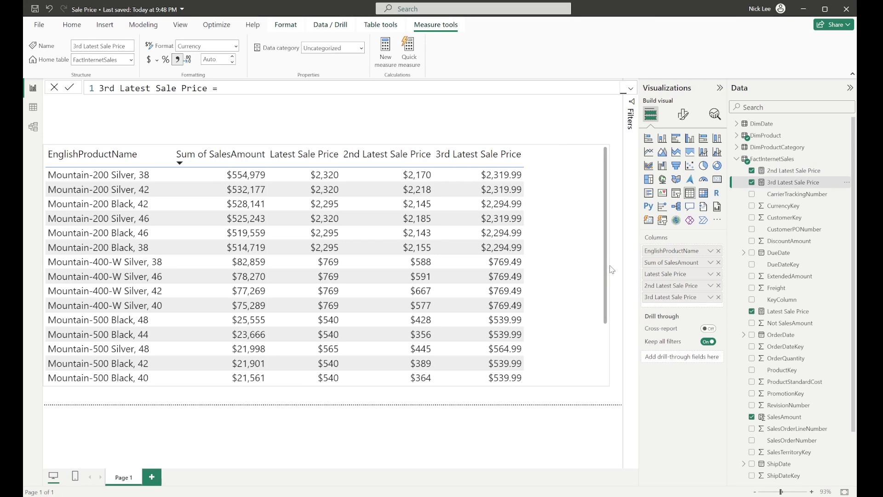
left_click(233, 62)
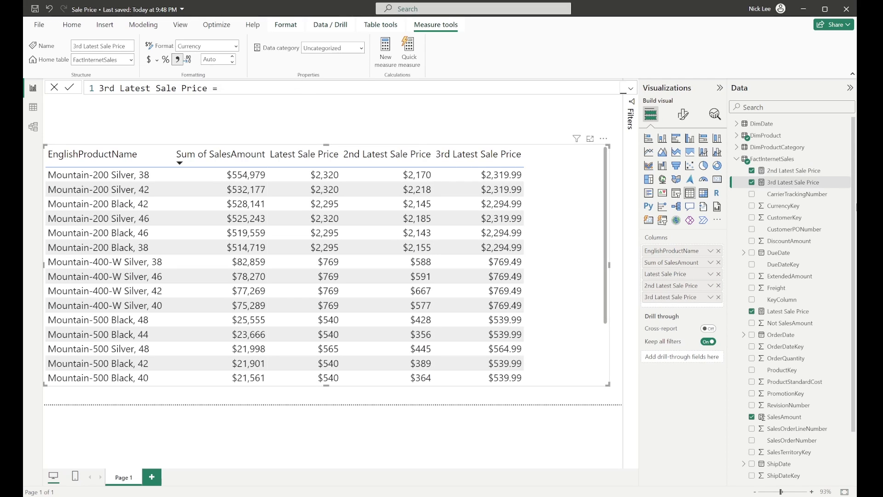
Step: Create another FactInternetSales measure from the copied 2nd Latest Sale Price formula and name it Last 3 Sale Prices
right_click(786, 186)
left_click(747, 212)
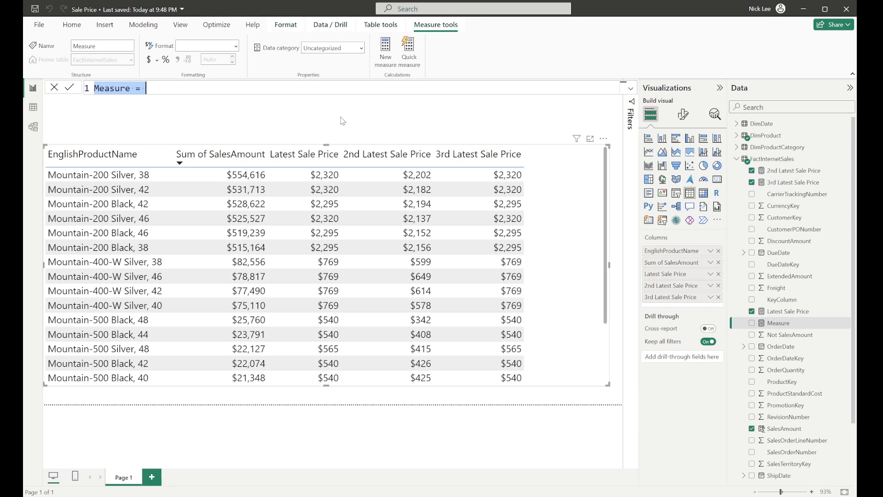
key("ctrl+v")
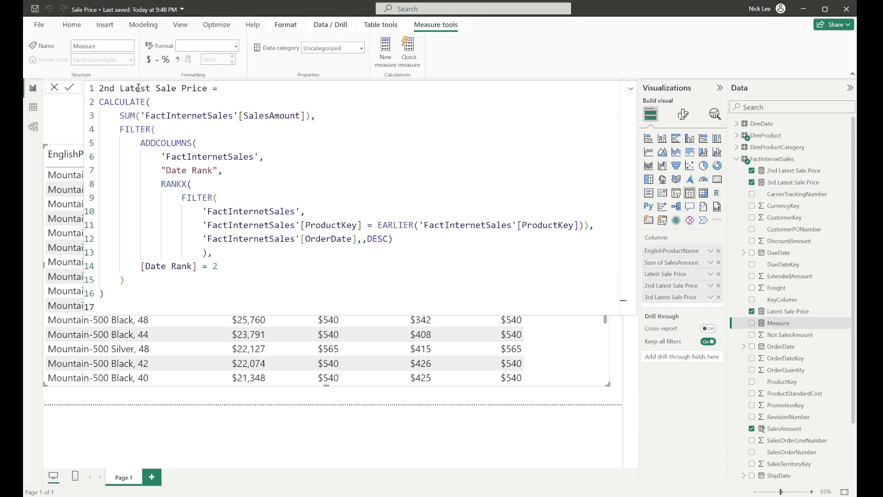
left_click_drag(151, 88, 99, 88)
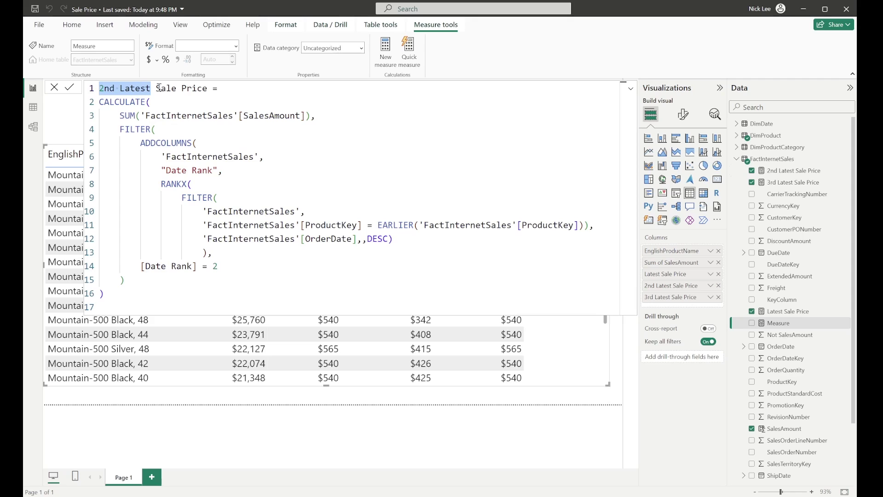
type("Last 3")
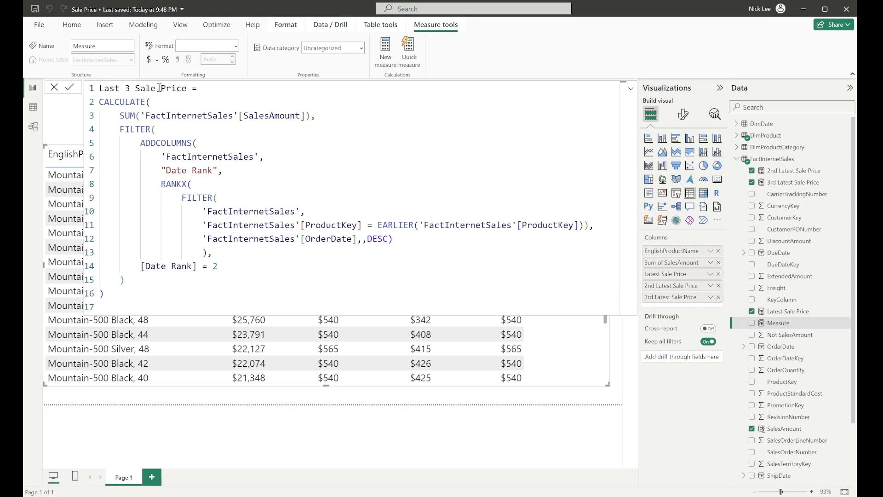
left_click(191, 88)
type("s")
Step: Set the condition of Last 3 Sale Prices to [Date Rank] <= 3, commit the measure, and select it in the field list
left_click(219, 266)
key("BackSpace")
type("<=")
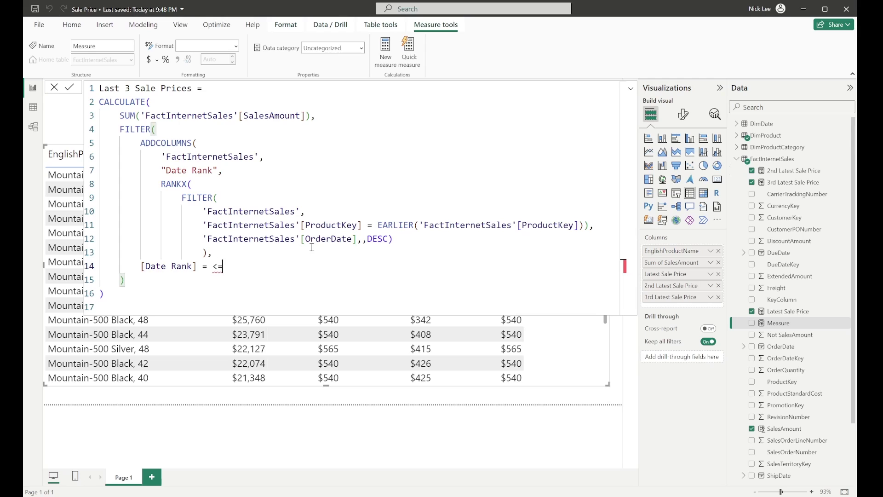
key("BackSpace")
key("BackSpace")
key("BackSpace")
key("BackSpace")
type("<= 3")
key("Return")
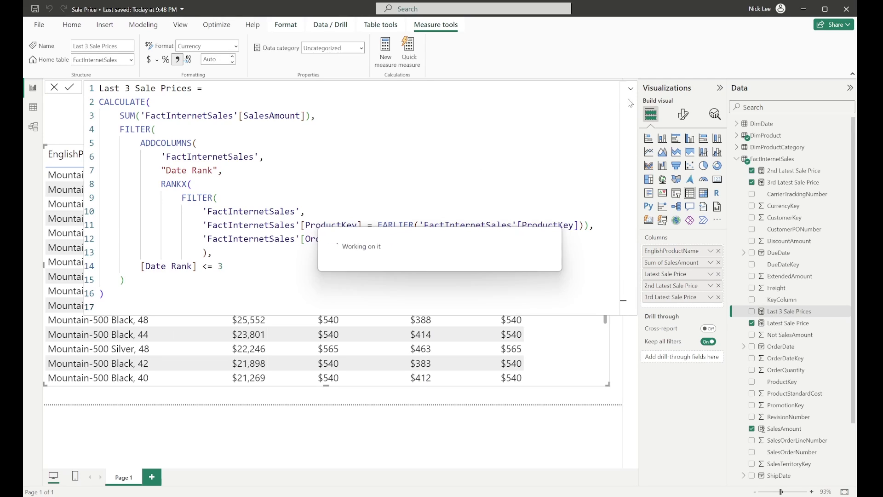
left_click(630, 89)
left_click(789, 311)
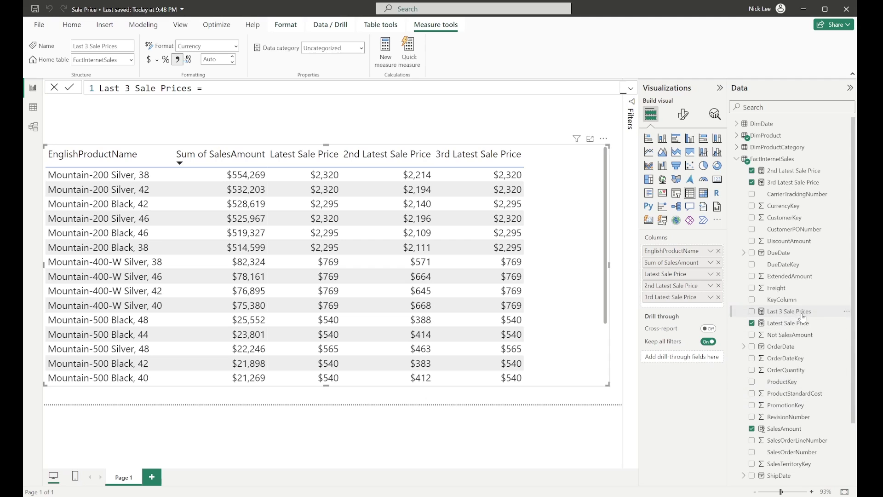